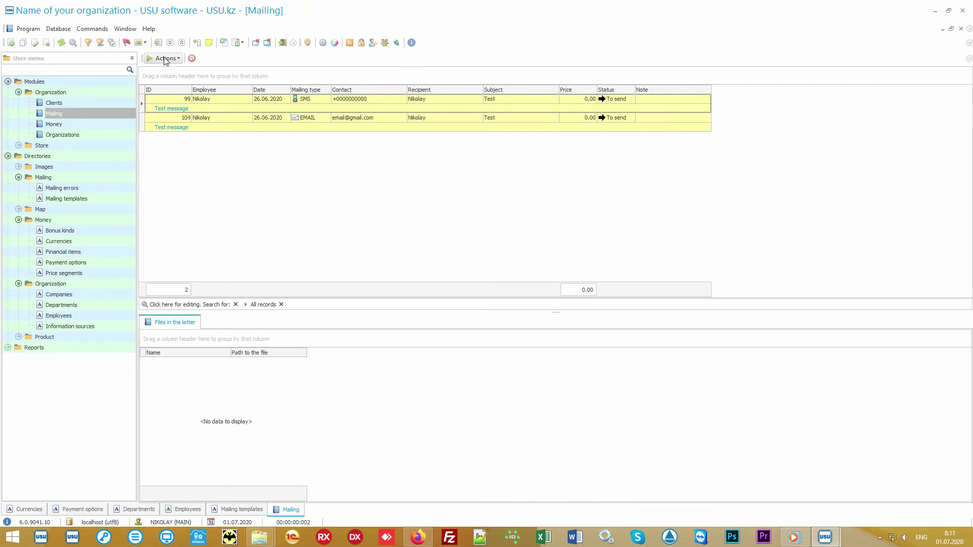
# Open the Run mailing window for the queued messages, review the e-mail, SMS, voice call and Viber options, and exit it.
pyautogui.click(164, 59)
pyautogui.click(187, 71)
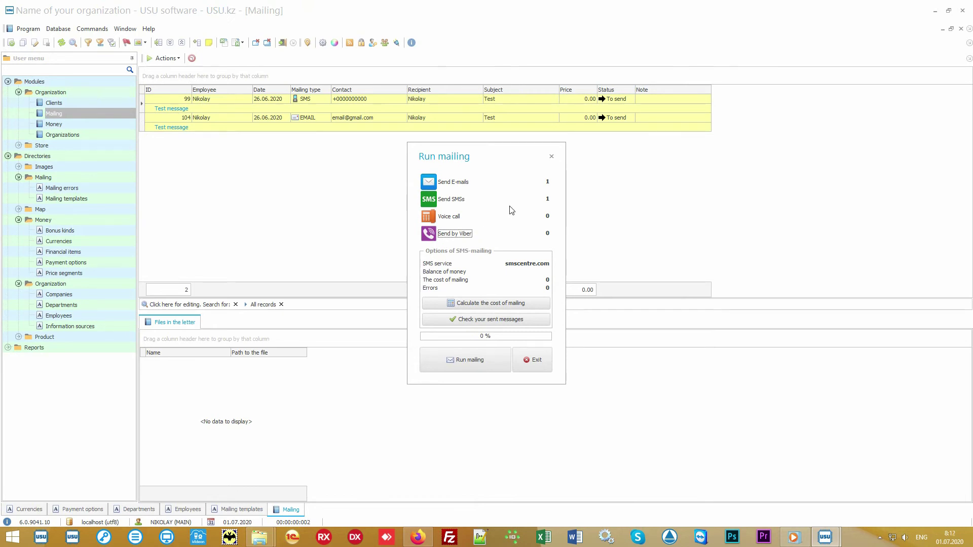
pyautogui.click(453, 219)
pyautogui.click(537, 359)
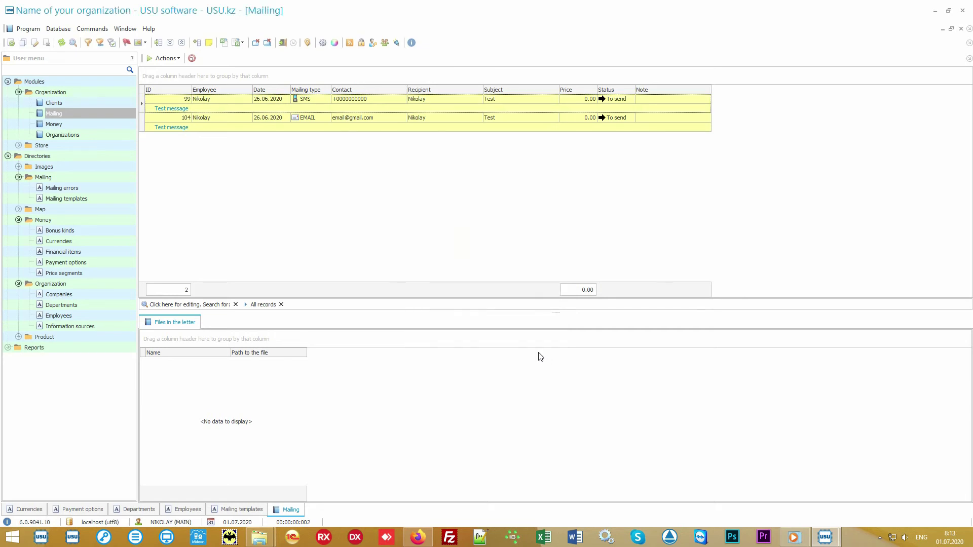
# Inspect the SMS record and the EMAIL record in the mailing list, including the latter's contact and recipient.
pyautogui.click(397, 98)
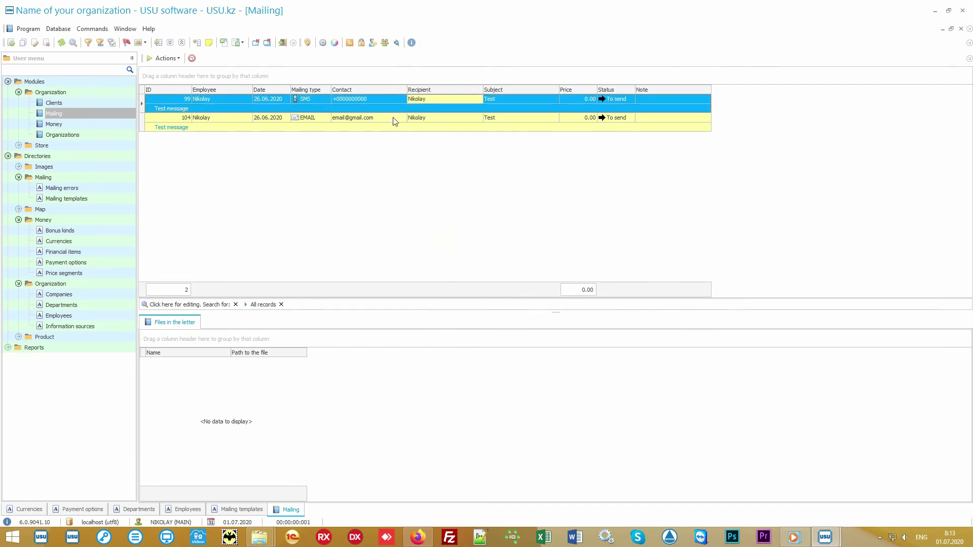
pyautogui.click(400, 120)
pyautogui.click(457, 118)
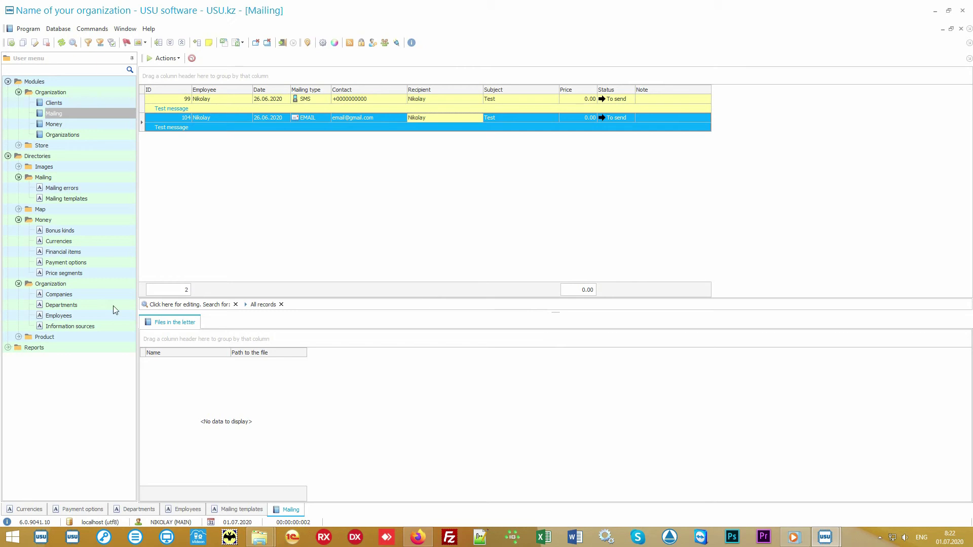
# Open the Product names directory and select the Some product record.
pyautogui.doubleClick(79, 335)
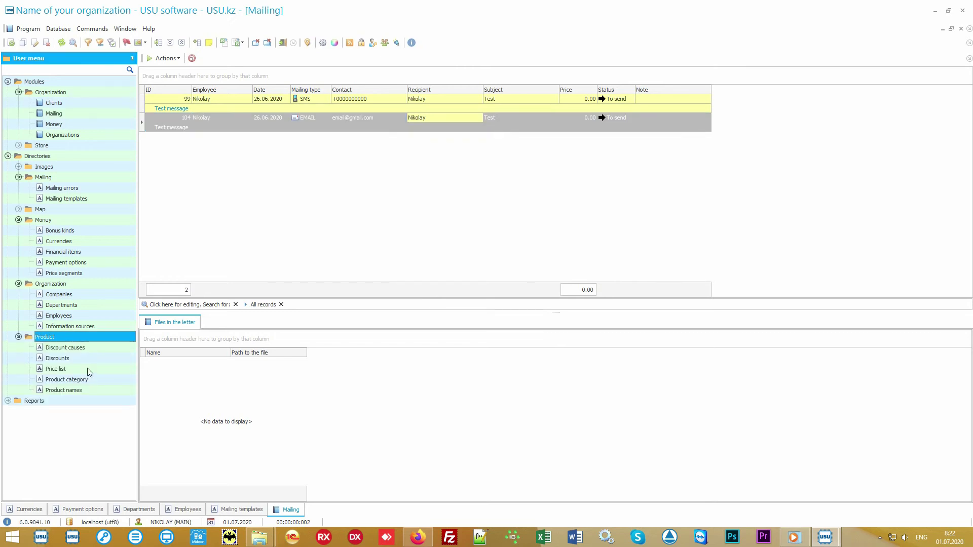
pyautogui.doubleClick(96, 390)
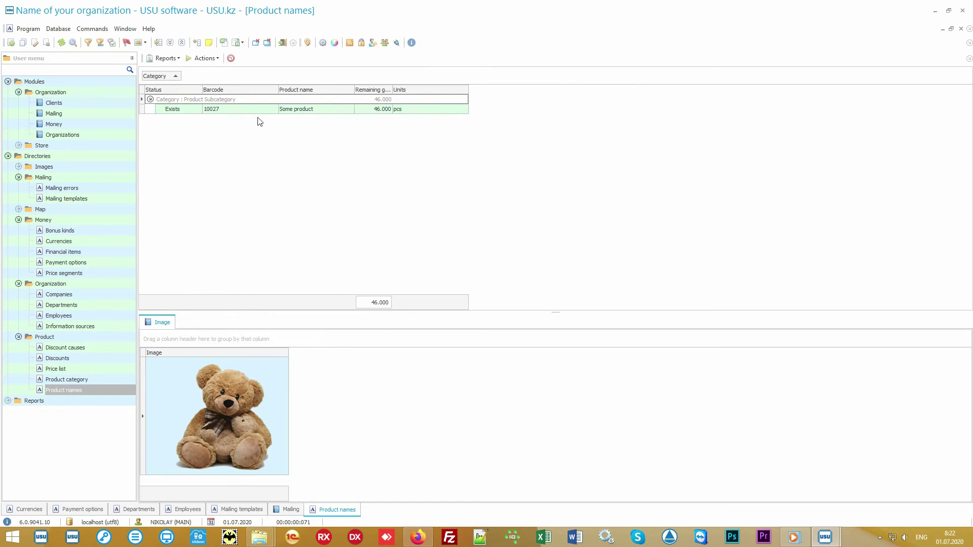
pyautogui.click(262, 112)
pyautogui.click(334, 110)
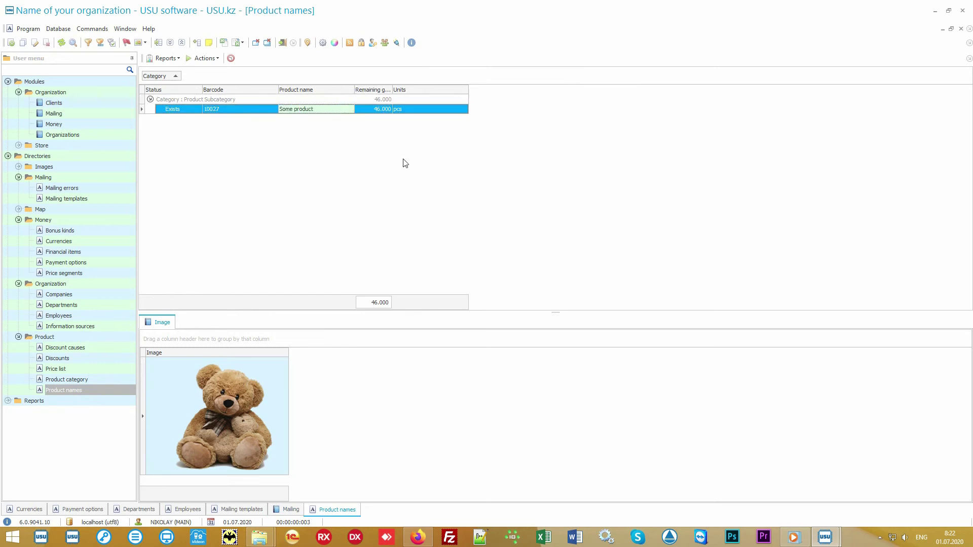
# Open the Import data wizard for Product names, review the supported file formats, and quit the wizard.
pyautogui.rightClick(379, 144)
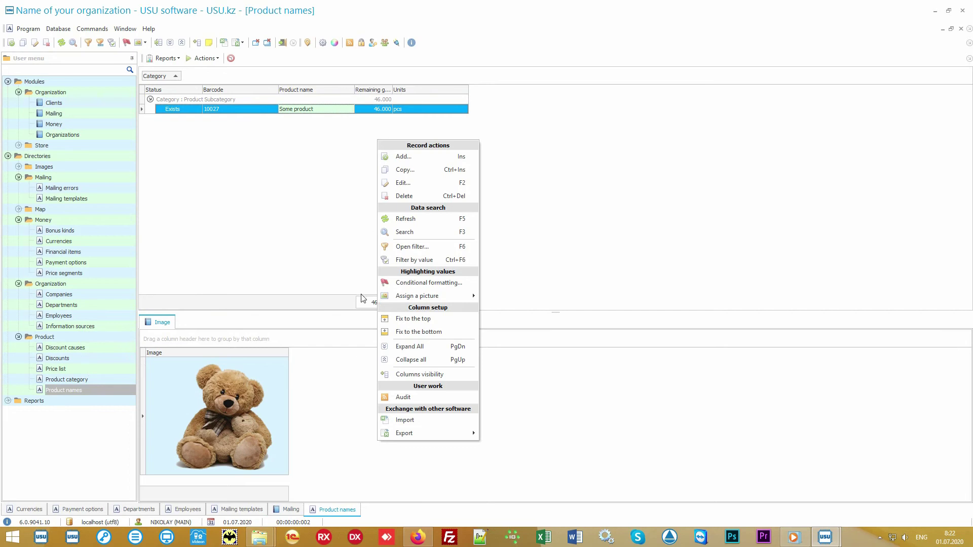
pyautogui.click(437, 425)
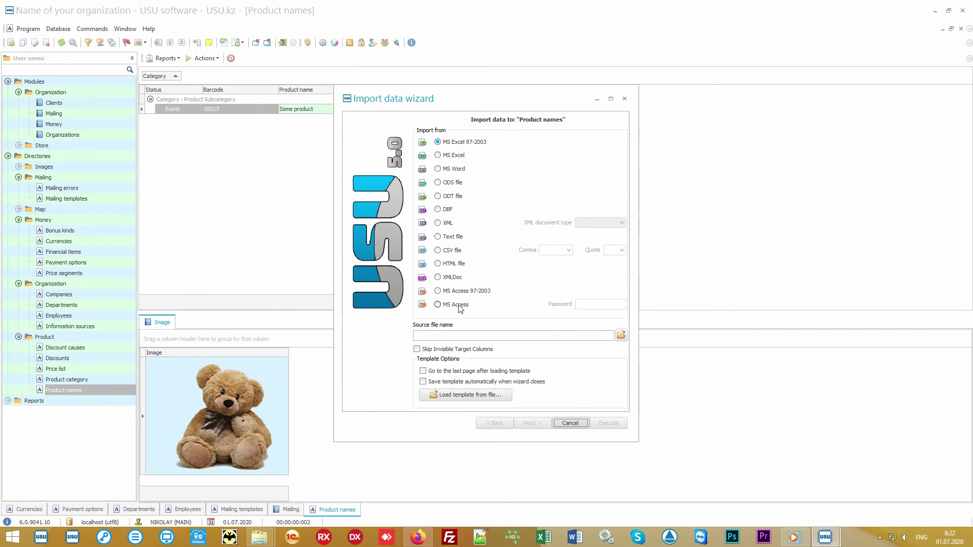
pyautogui.click(574, 425)
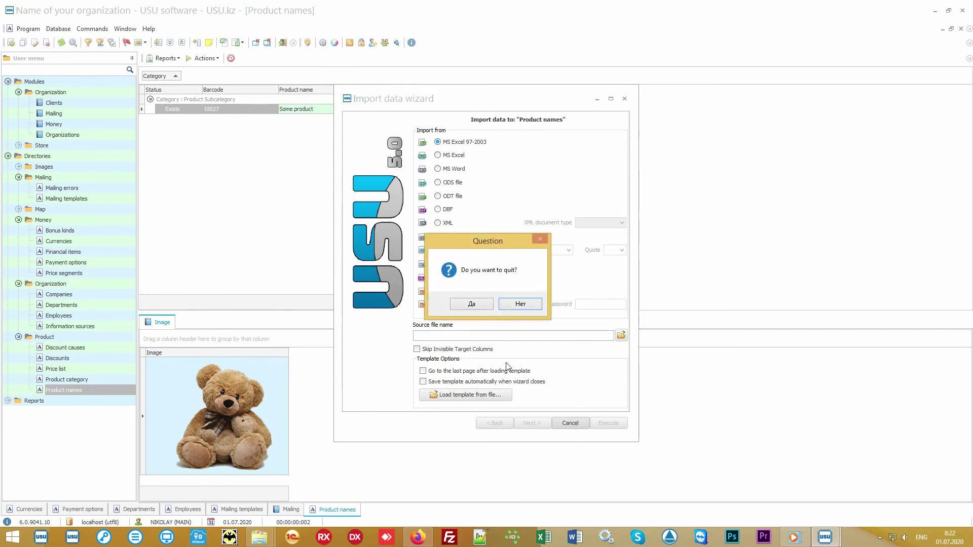
pyautogui.click(480, 305)
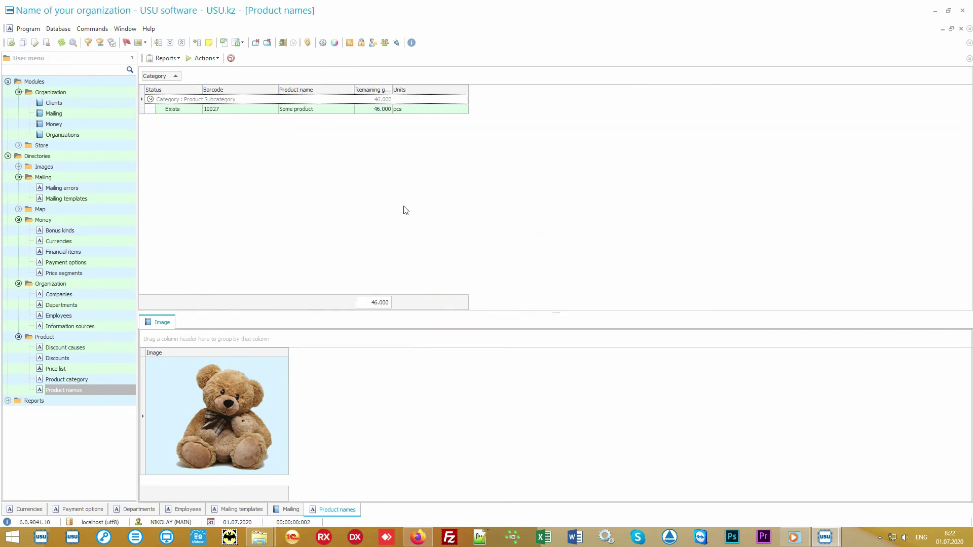
# Switch to Excel with the Product names.xlsx file and examine its columns from Product Category to Selling price.
pyautogui.click(935, 10)
pyautogui.doubleClick(484, 284)
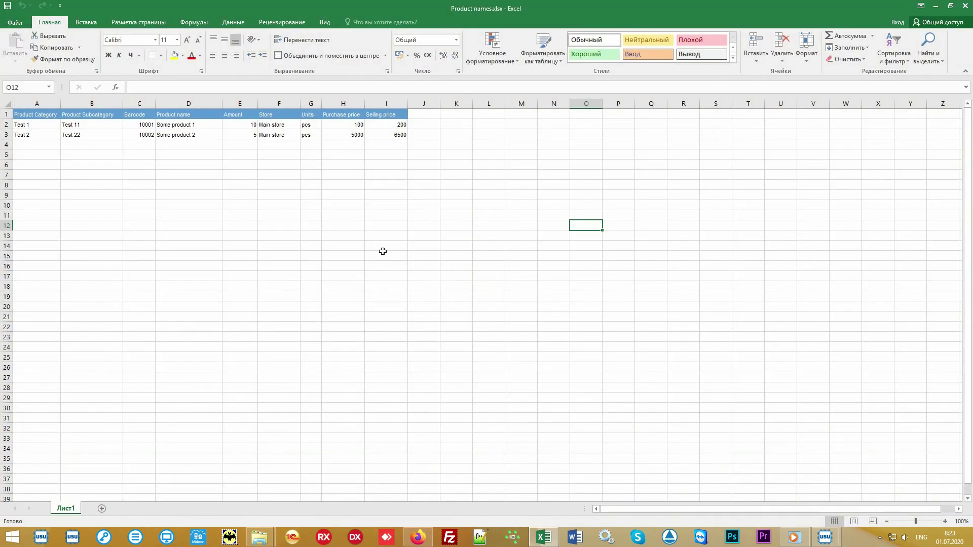
pyautogui.moveTo(395, 134); pyautogui.dragTo(34, 115)
pyautogui.click(33, 104)
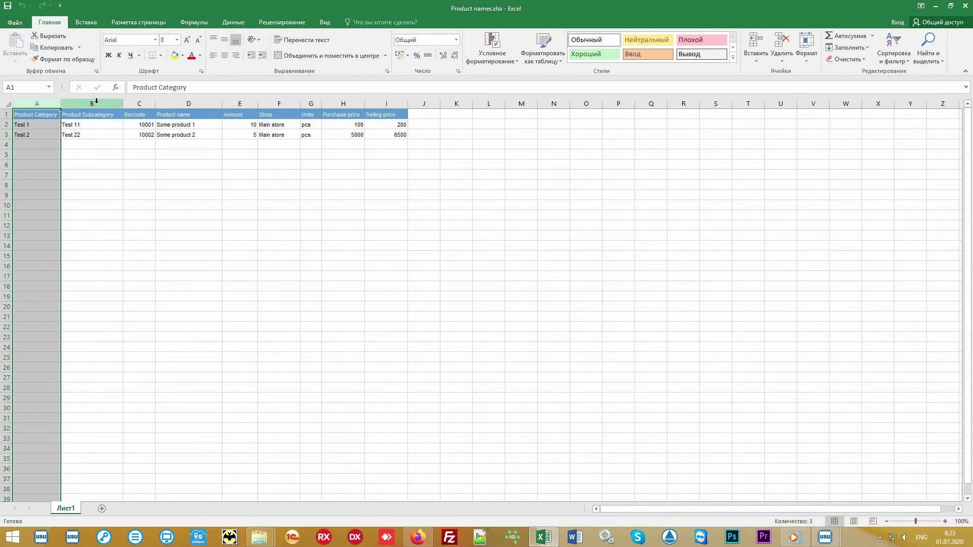
pyautogui.click(96, 101)
pyautogui.click(139, 102)
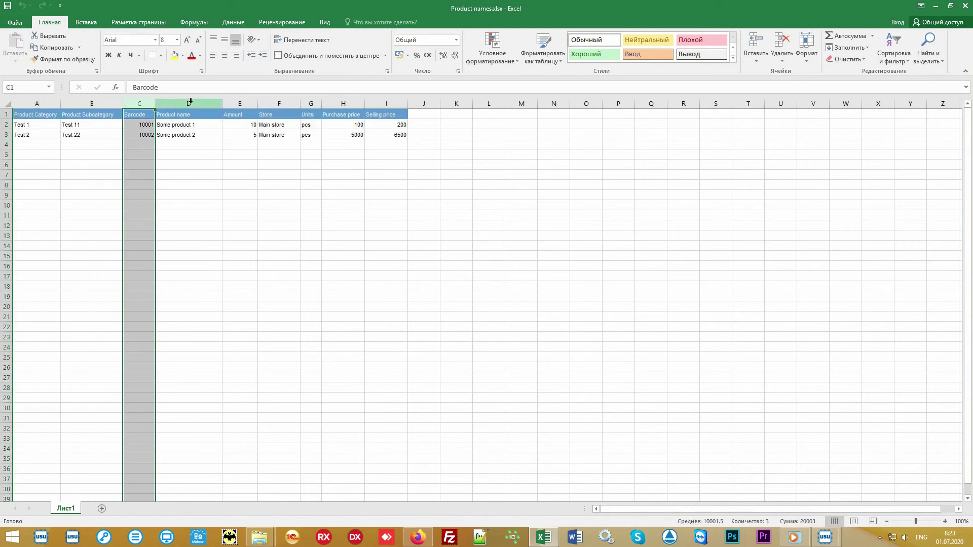
pyautogui.moveTo(190, 101); pyautogui.dragTo(402, 107)
pyautogui.click(470, 208)
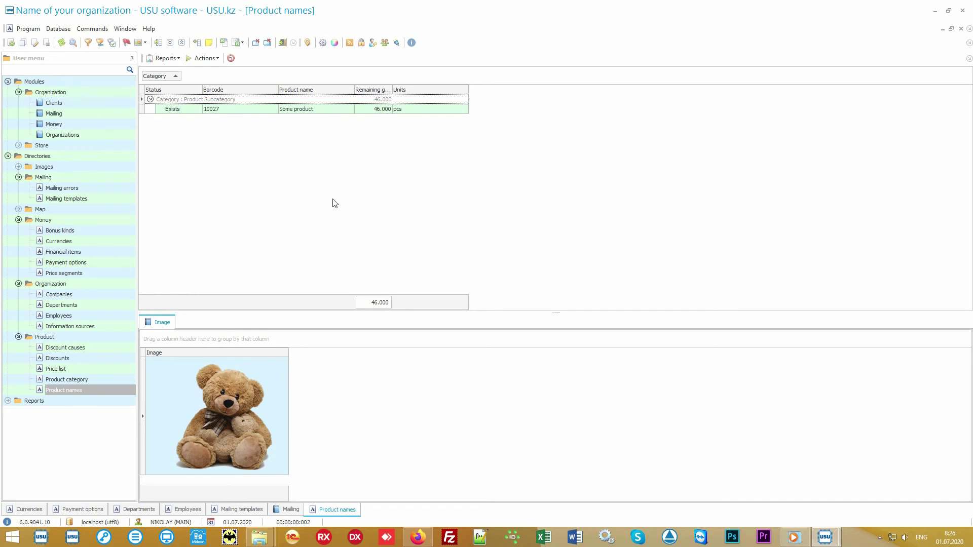
# Open the Store's Product module and select the Main store delivery and its Some product line.
pyautogui.click(84, 146)
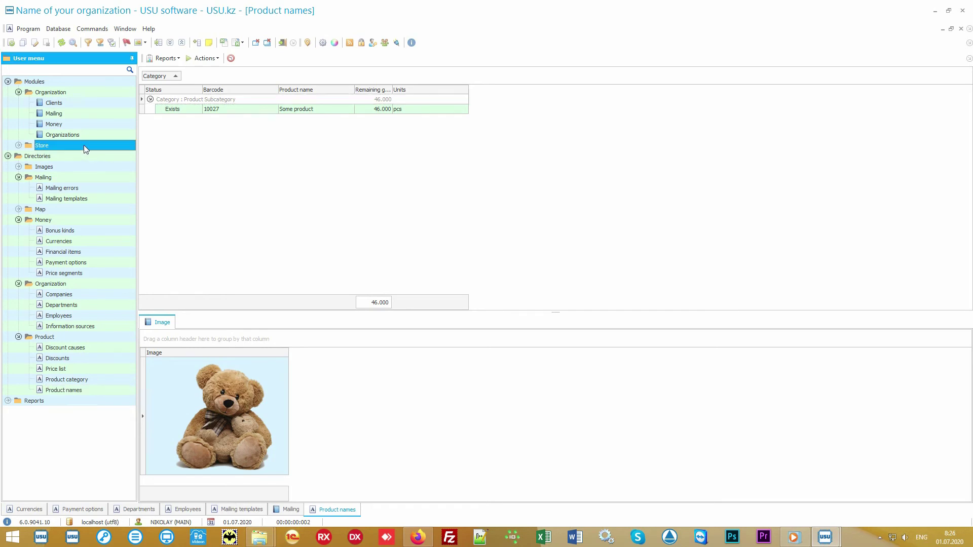
pyautogui.doubleClick(84, 145)
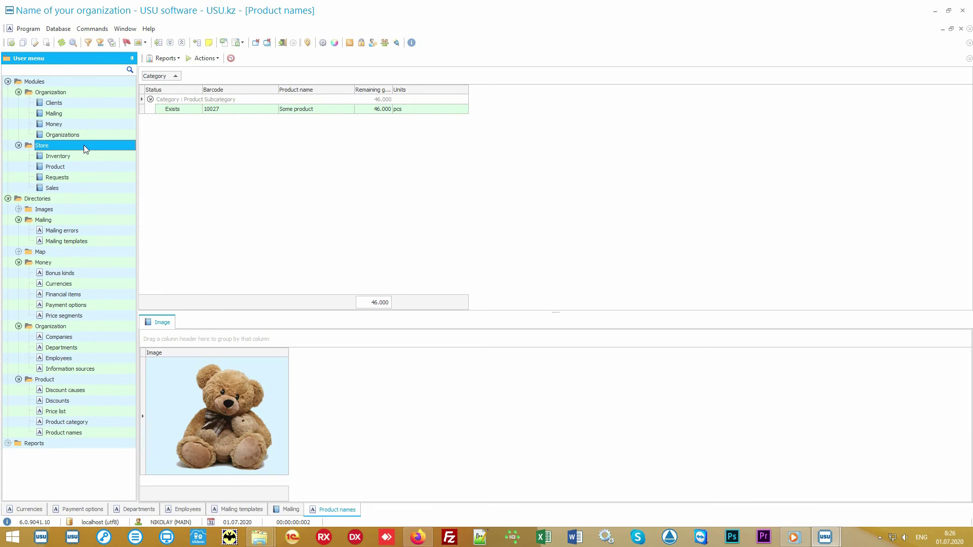
pyautogui.doubleClick(92, 166)
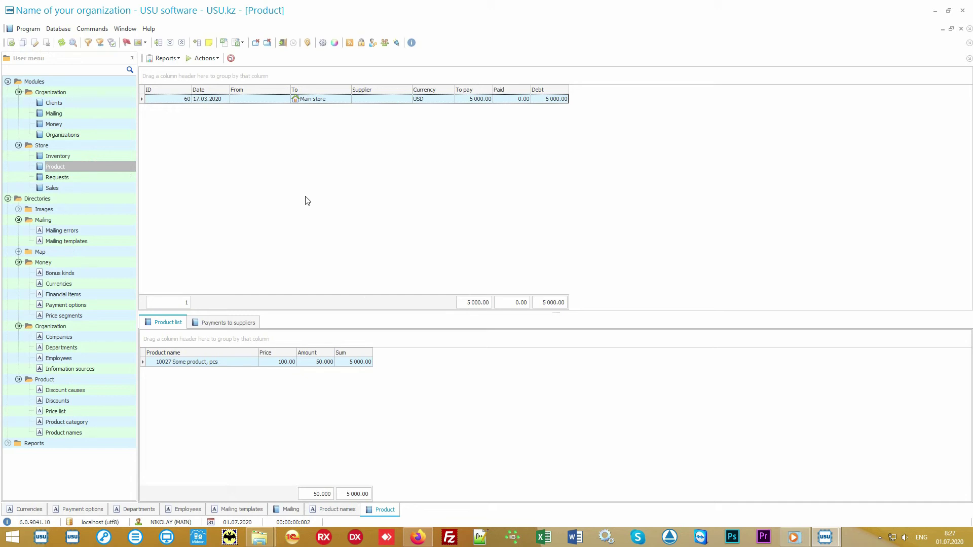
pyautogui.click(336, 100)
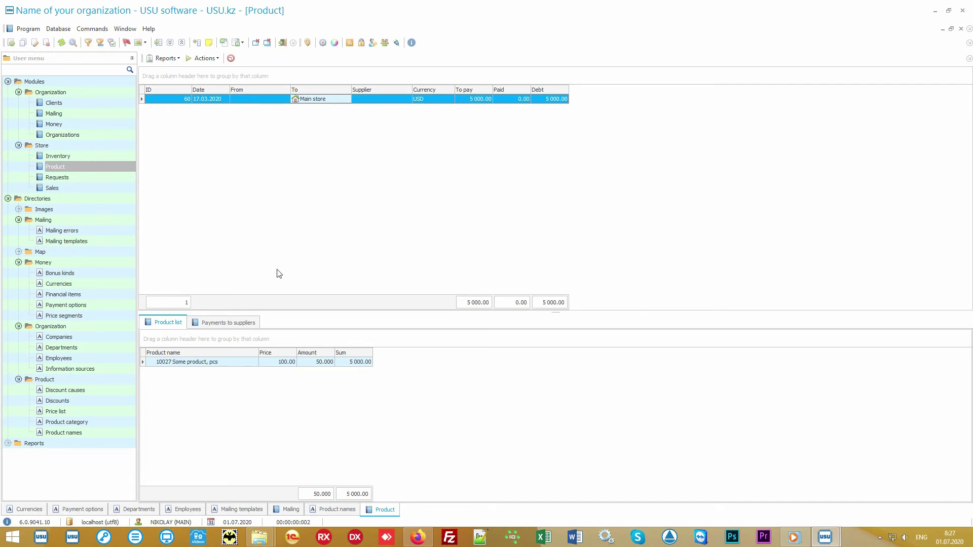
pyautogui.click(229, 365)
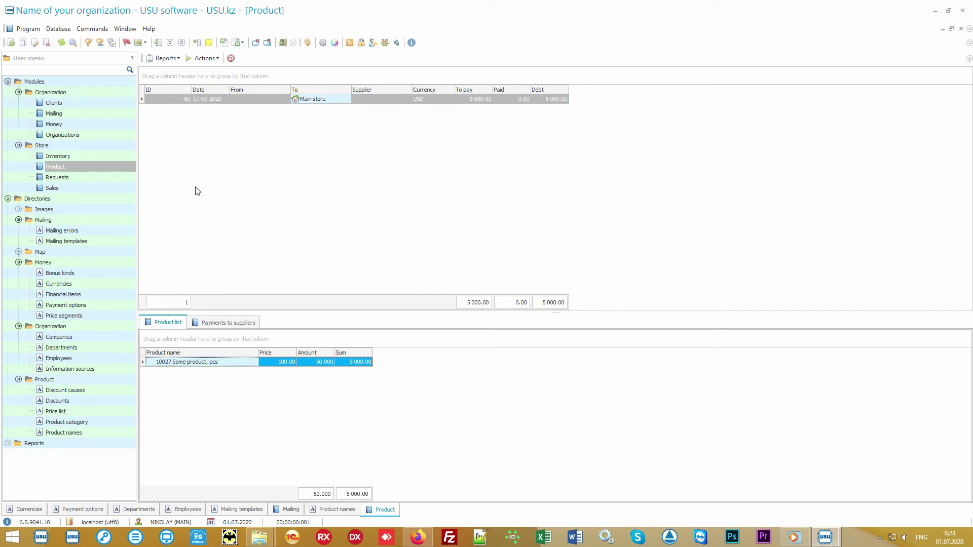
# Generate the Label set report for the selected delivery, view the barcode labels, and close the report.
pyautogui.click(175, 58)
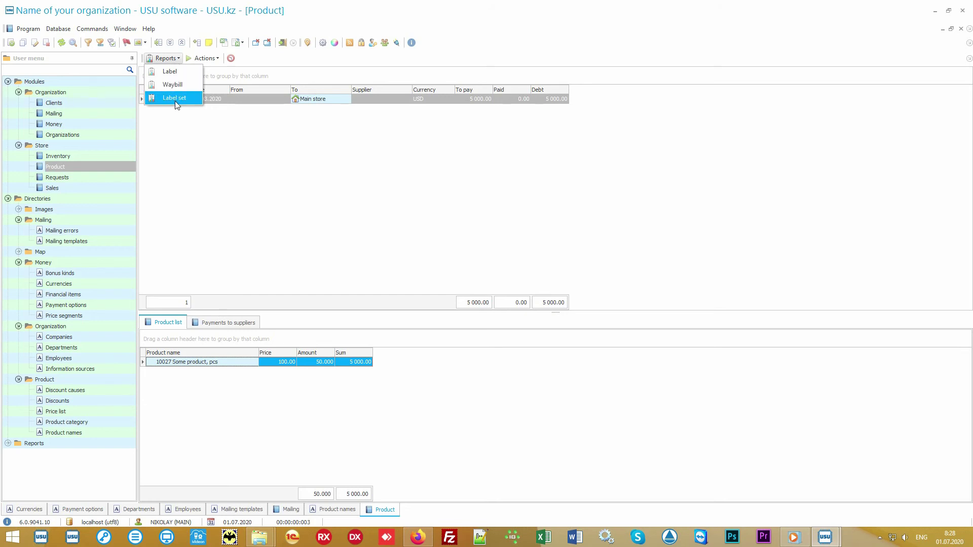
pyautogui.click(192, 100)
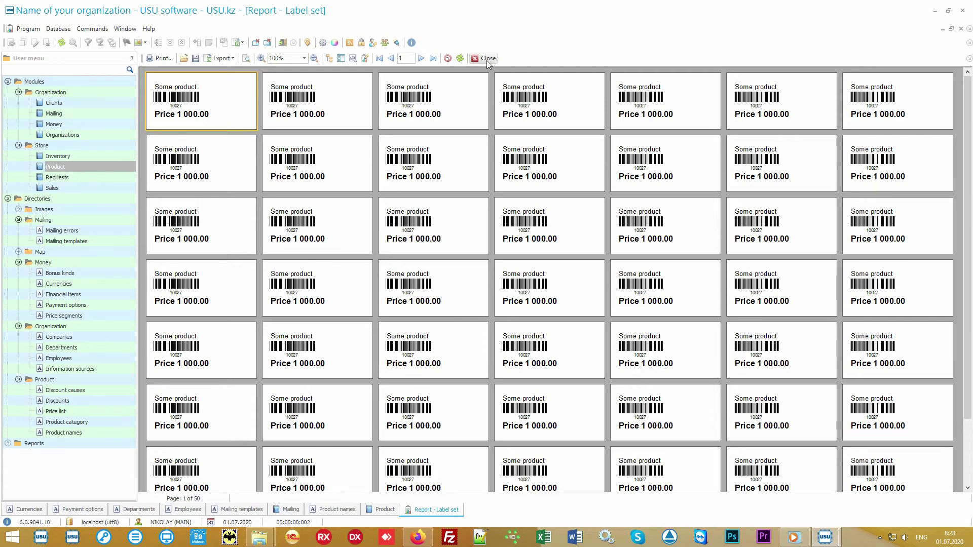
pyautogui.click(488, 59)
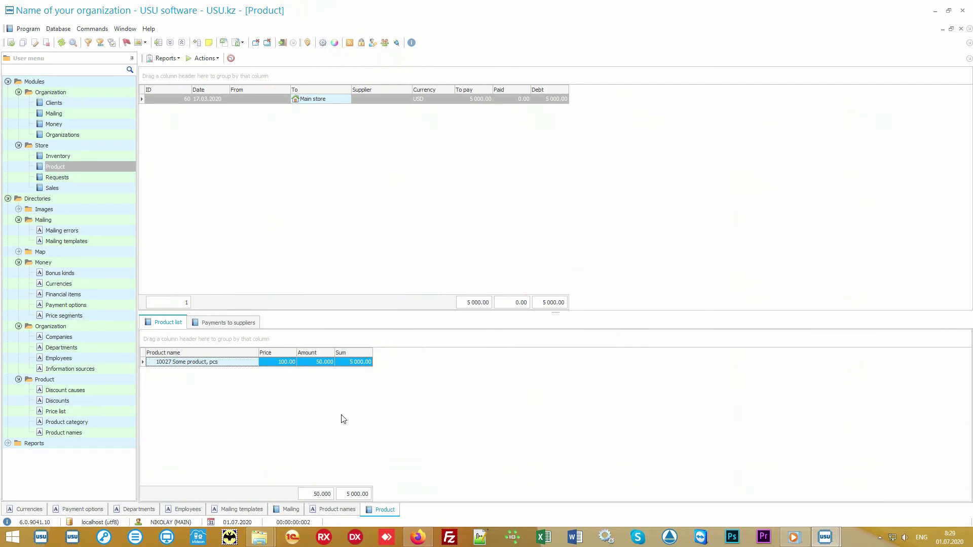
# Generate the Records report for Some product from the Product names directory, view it enlarged, and close it.
pyautogui.click(100, 436)
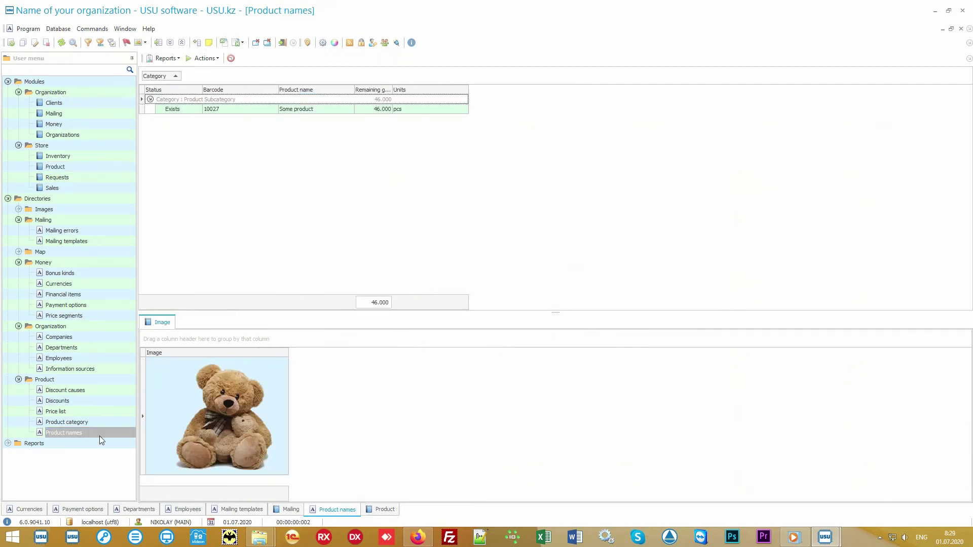
pyautogui.click(314, 109)
pyautogui.click(166, 58)
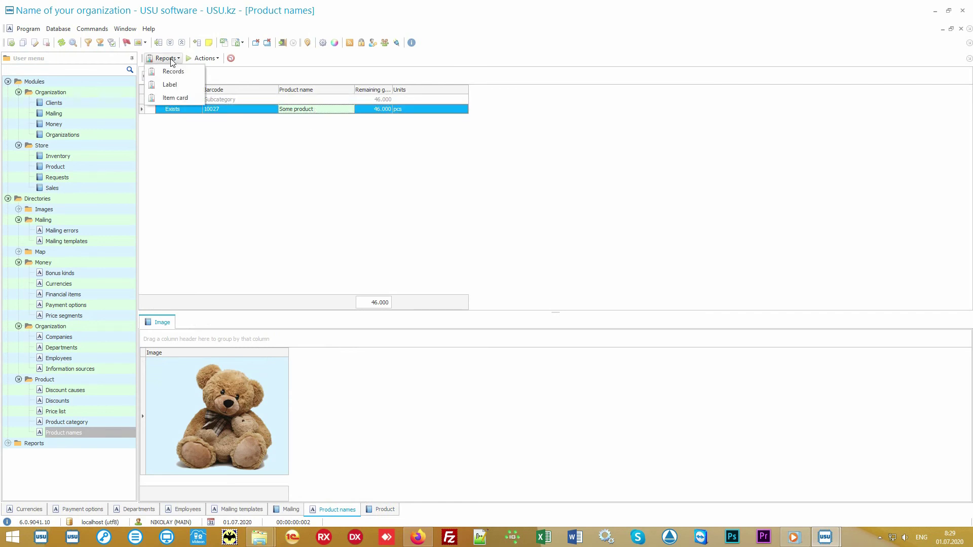
pyautogui.click(187, 71)
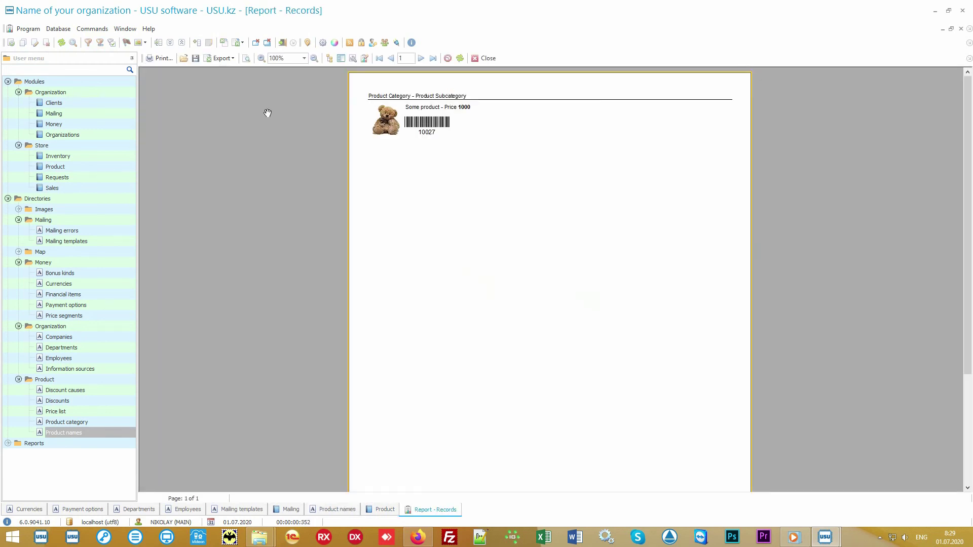
pyautogui.scroll(3, 469, 198)
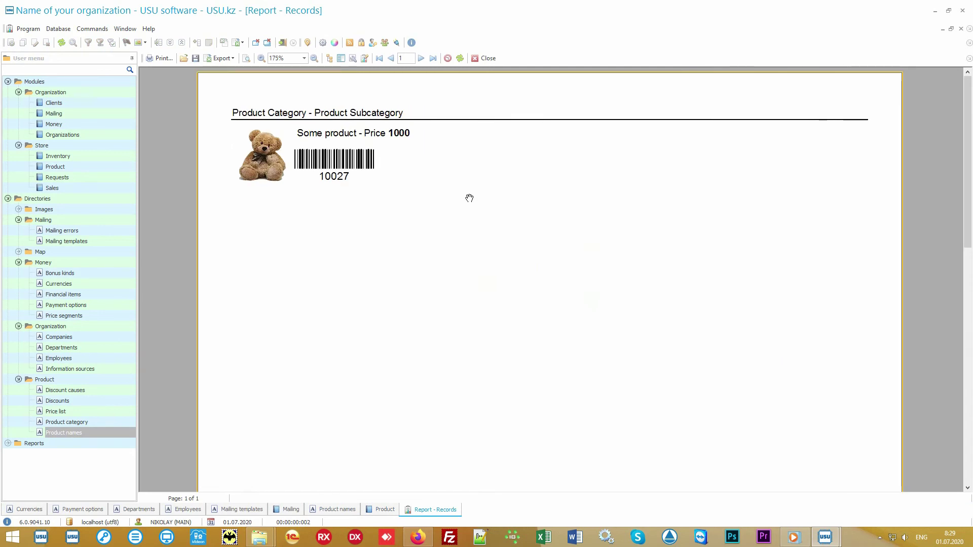
pyautogui.click(484, 59)
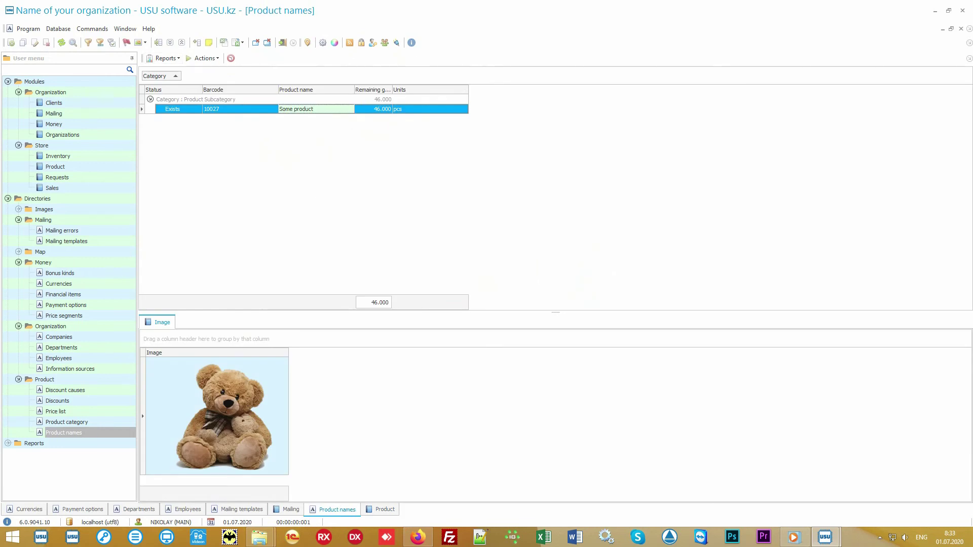
# Return to the Product module and inspect the Main store delivery and the transfer from Main store to Branch 1.
pyautogui.click(114, 168)
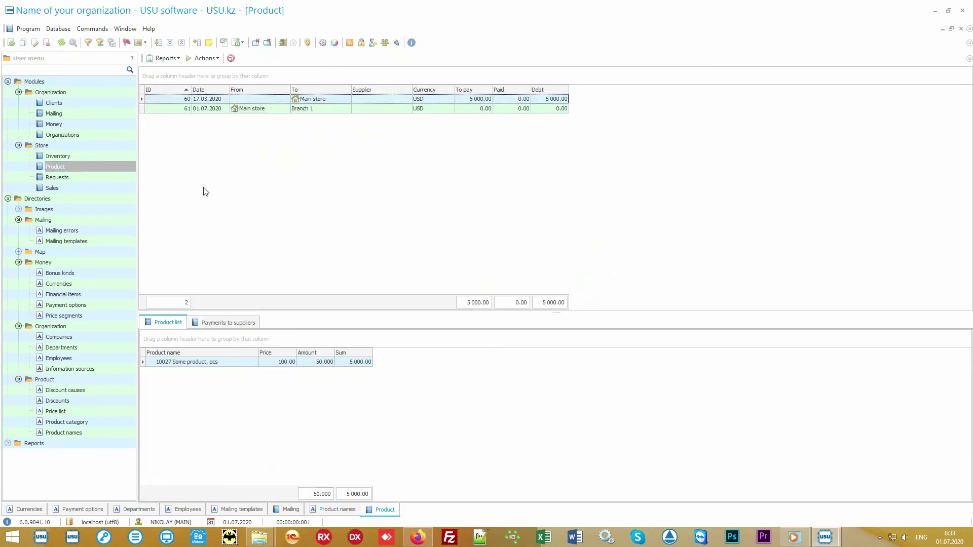
pyautogui.click(334, 101)
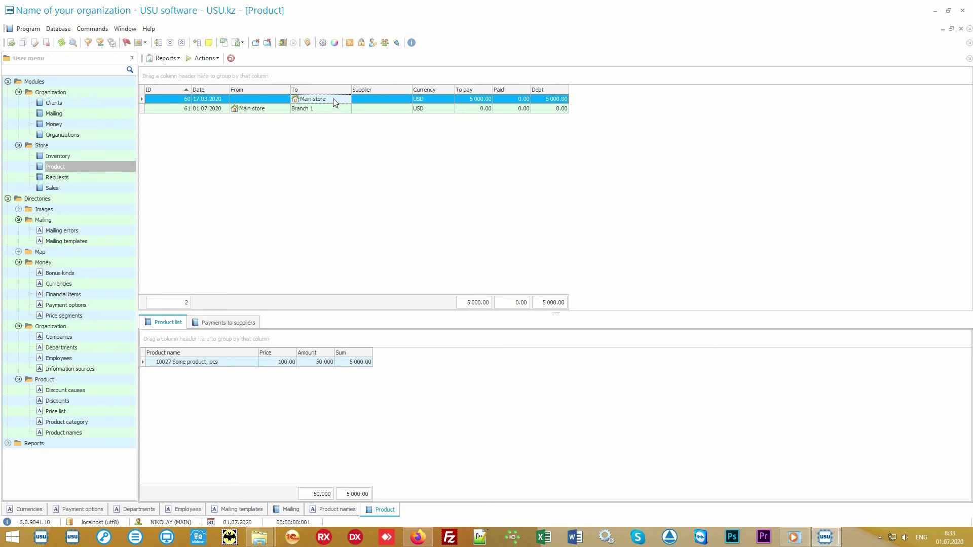
pyautogui.click(270, 111)
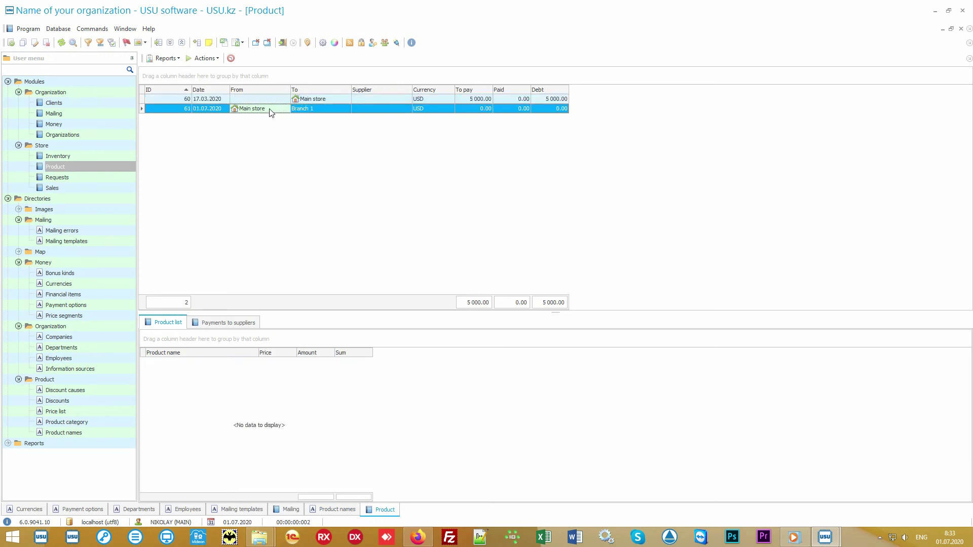
pyautogui.click(320, 109)
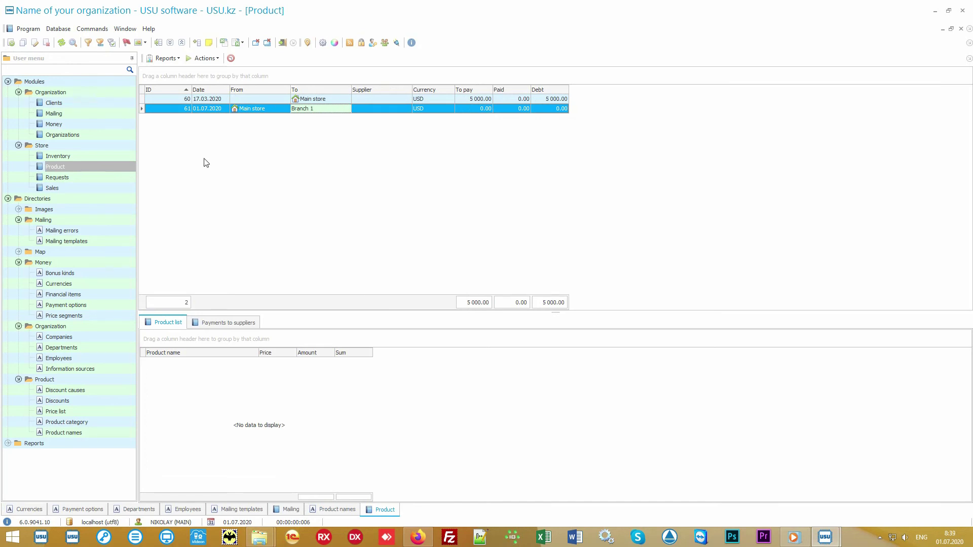
# Open the Sales module and search for sales with a sell date from 01.07.2020.
pyautogui.click(96, 188)
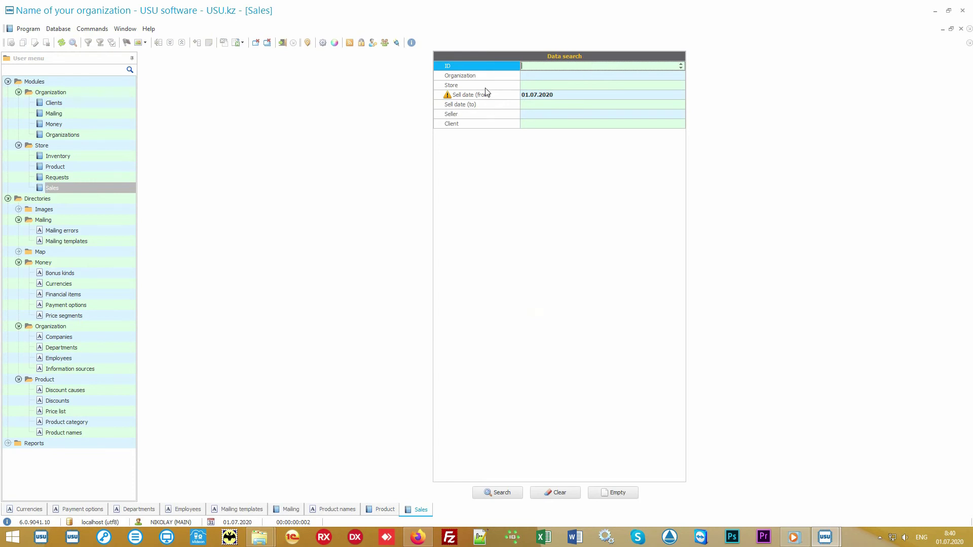
pyautogui.moveTo(494, 67)
pyautogui.mouseDown()
pyautogui.moveTo(489, 130)
pyautogui.moveTo(487, 67)
pyautogui.mouseUp()
pyautogui.click(565, 495)
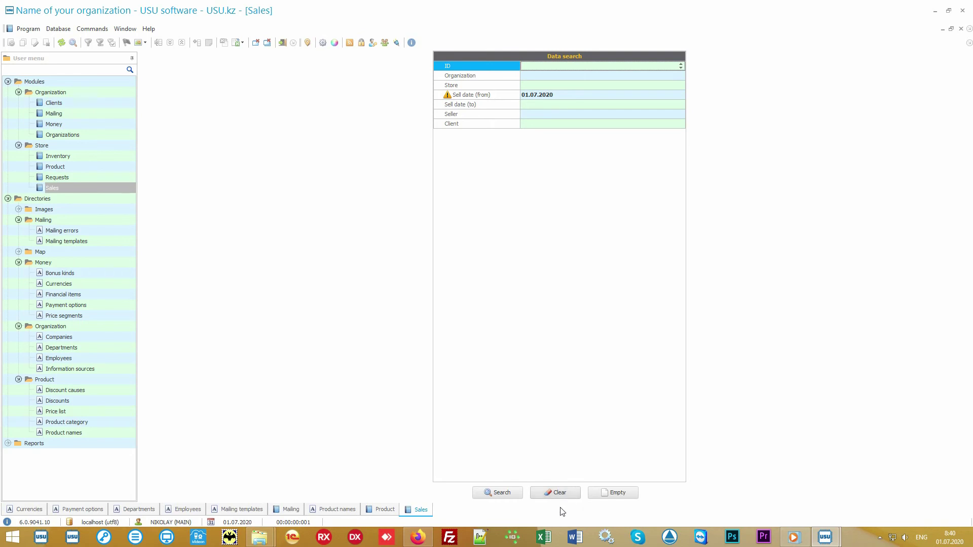
pyautogui.click(507, 496)
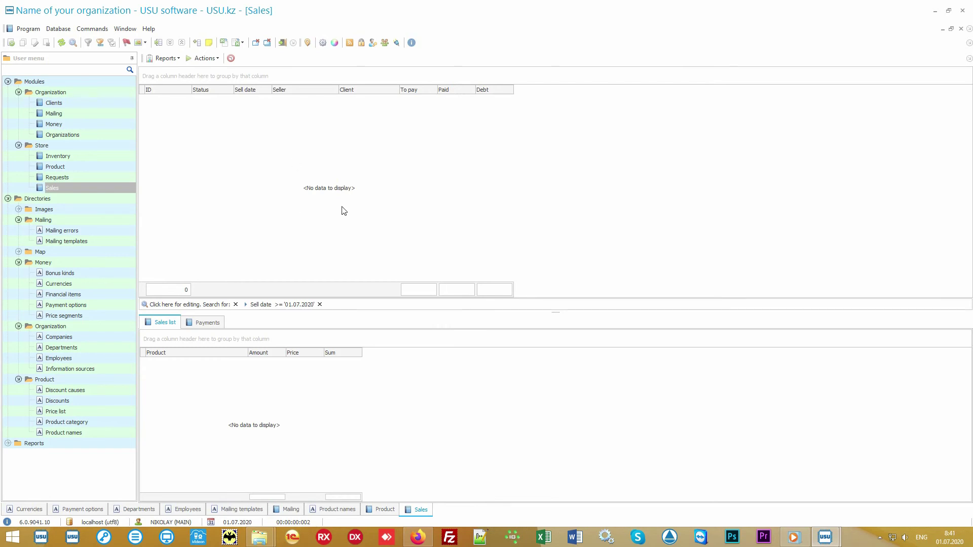
# Start a new sale from the Sales module and identify the client by entering the client's card number.
pyautogui.click(206, 59)
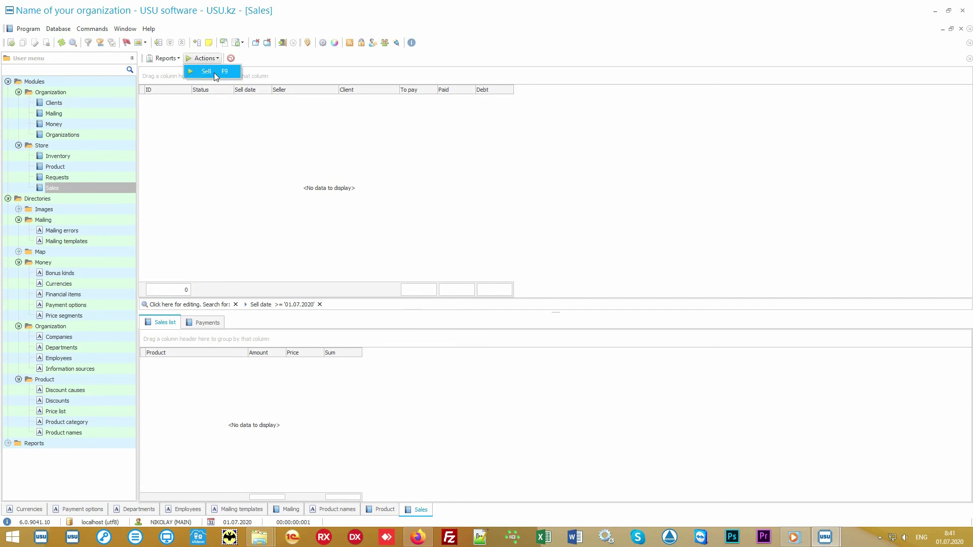
pyautogui.click(213, 73)
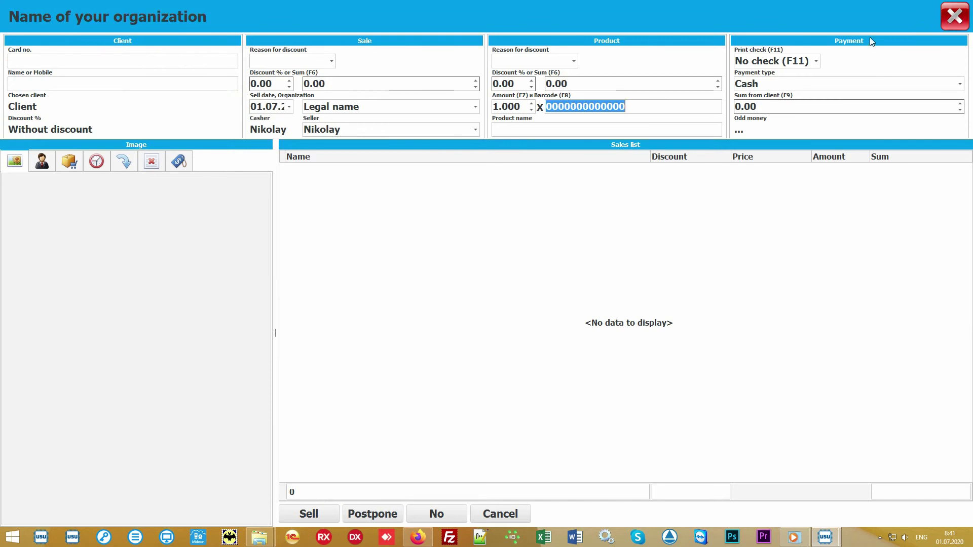
pyautogui.click(445, 259)
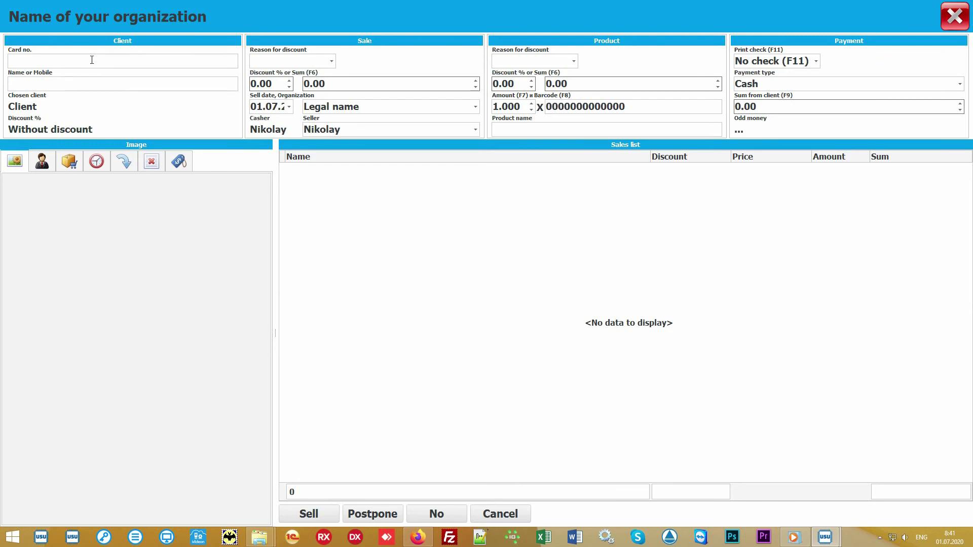
pyautogui.click(77, 60)
pyautogui.write('111')
pyautogui.press('Return')
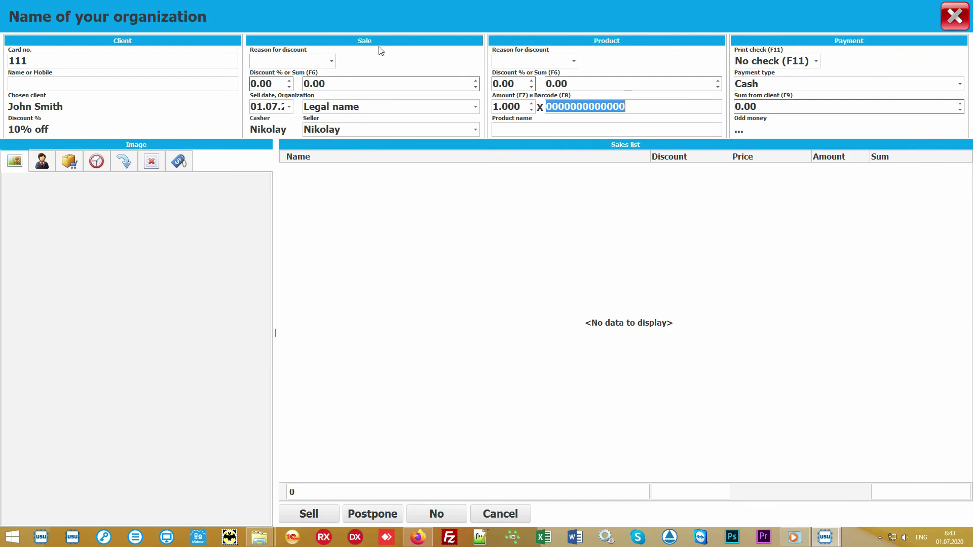
# Review the organization and seller choices for the sale, keeping Legal name and the current seller.
pyautogui.click(475, 108)
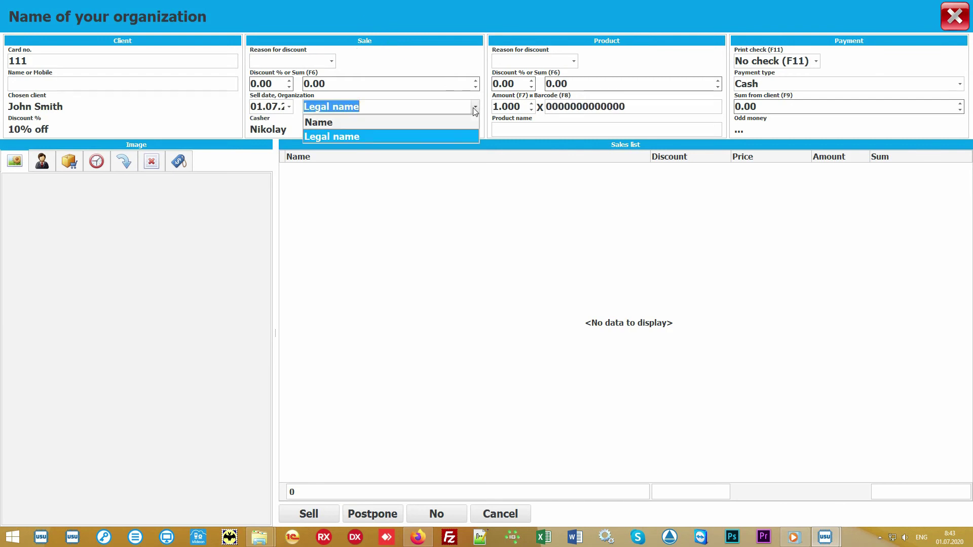
pyautogui.click(475, 108)
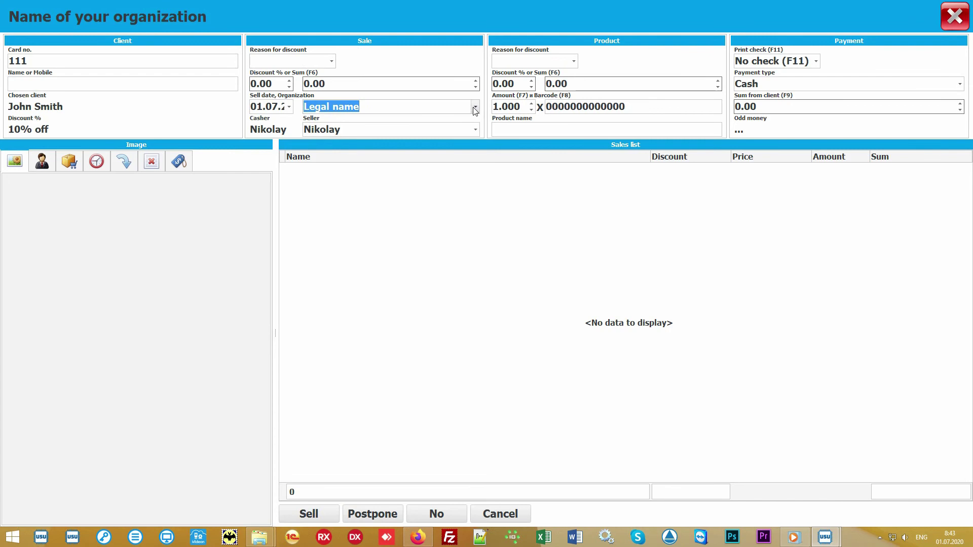
pyautogui.click(476, 130)
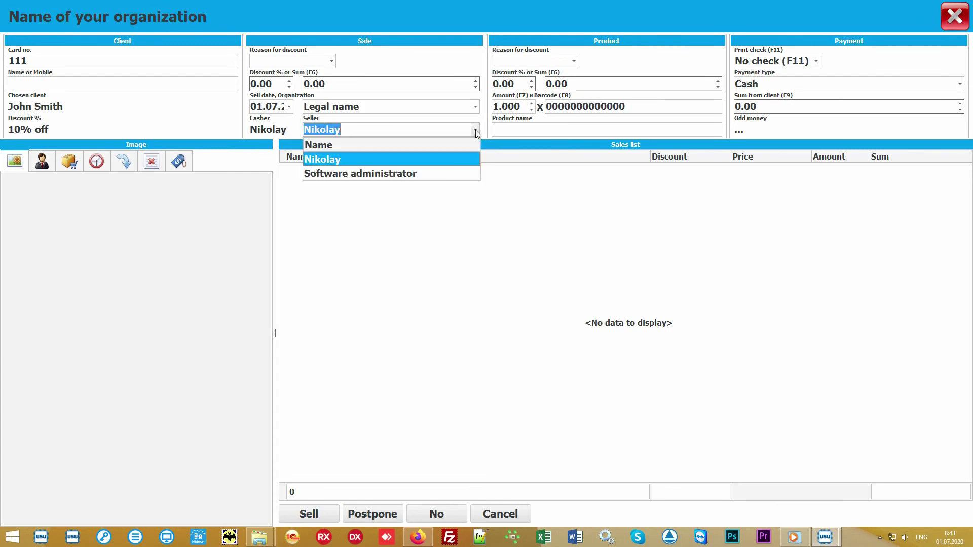
pyautogui.click(449, 159)
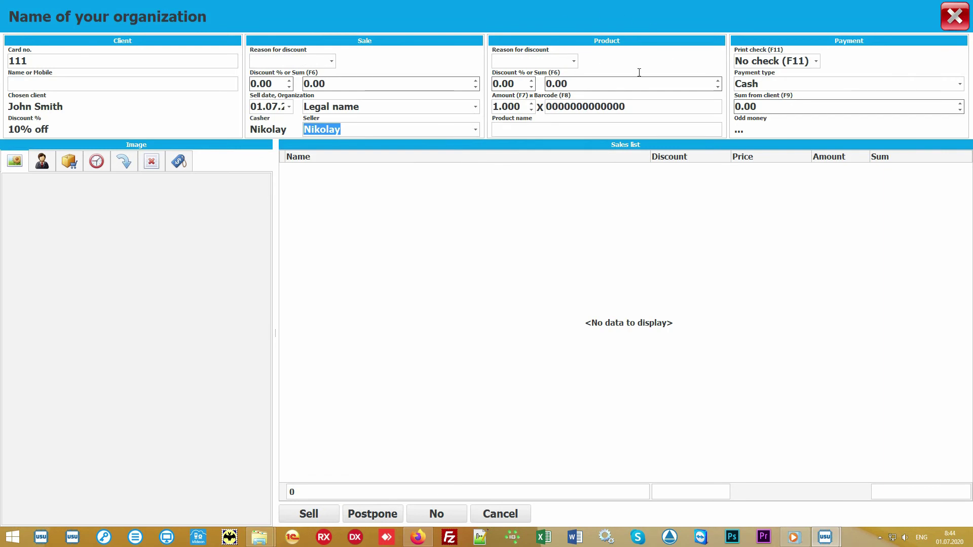
# Add one unit of the product with code 10027 to the sales list through the barcode field.
pyautogui.click(653, 106)
pyautogui.write('100')
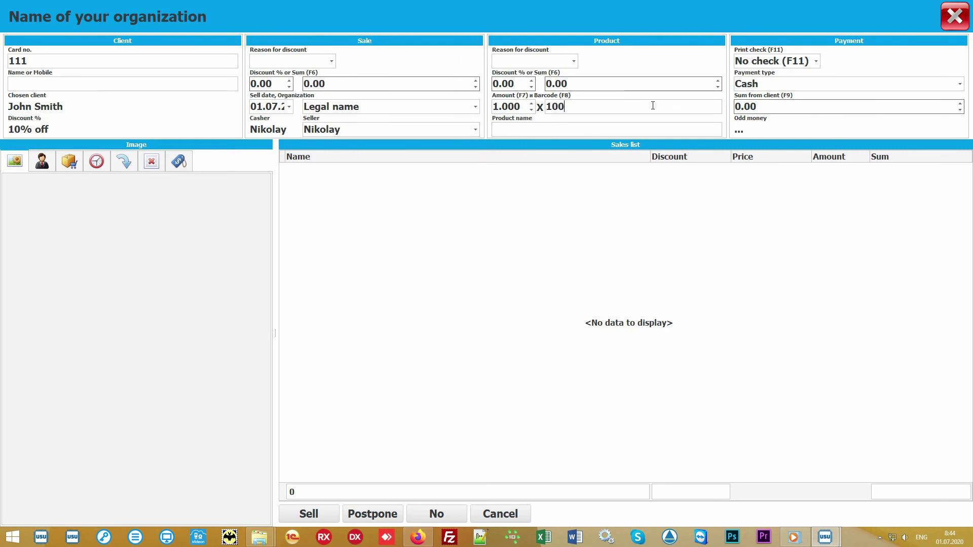
pyautogui.write('27')
pyautogui.press('Return')
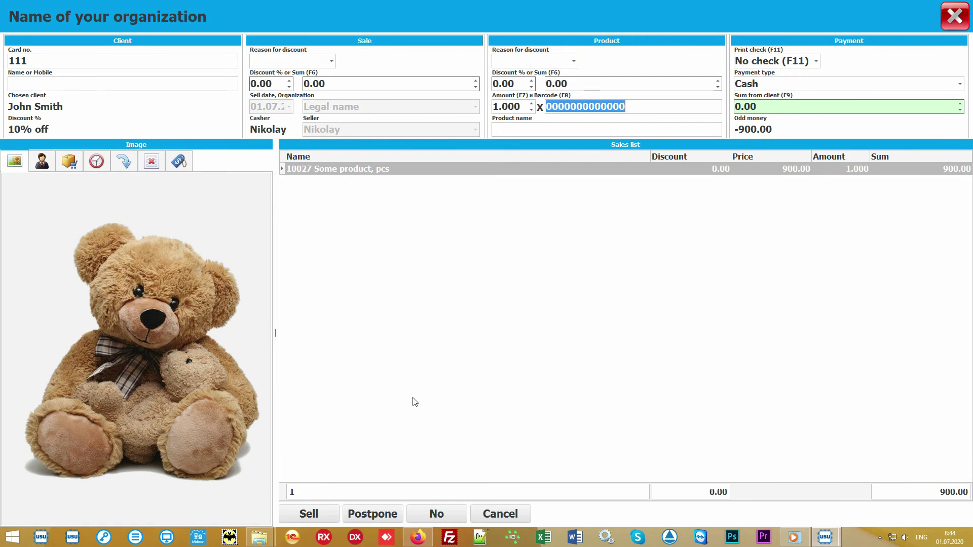
pyautogui.click(473, 328)
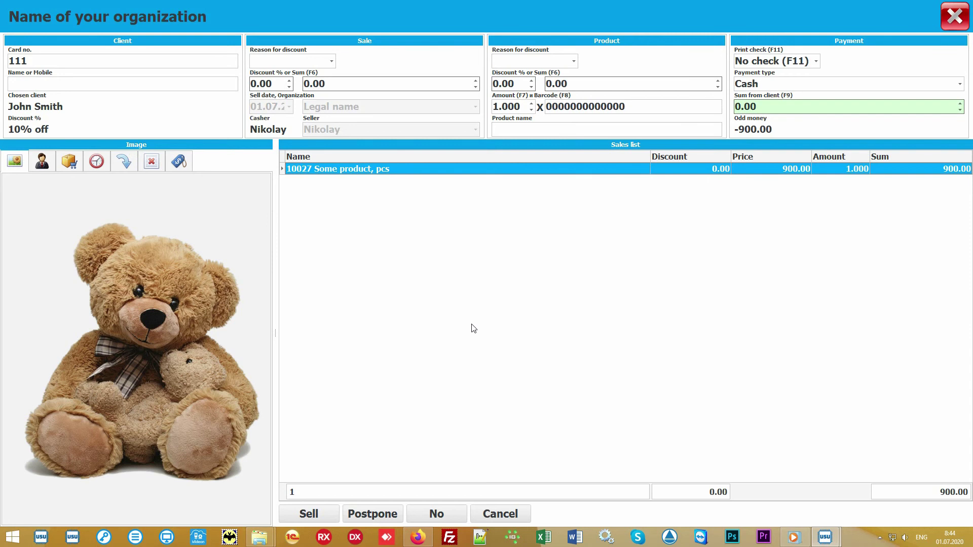
# Check the product name search field and view the product selection list for Main store.
pyautogui.click(540, 127)
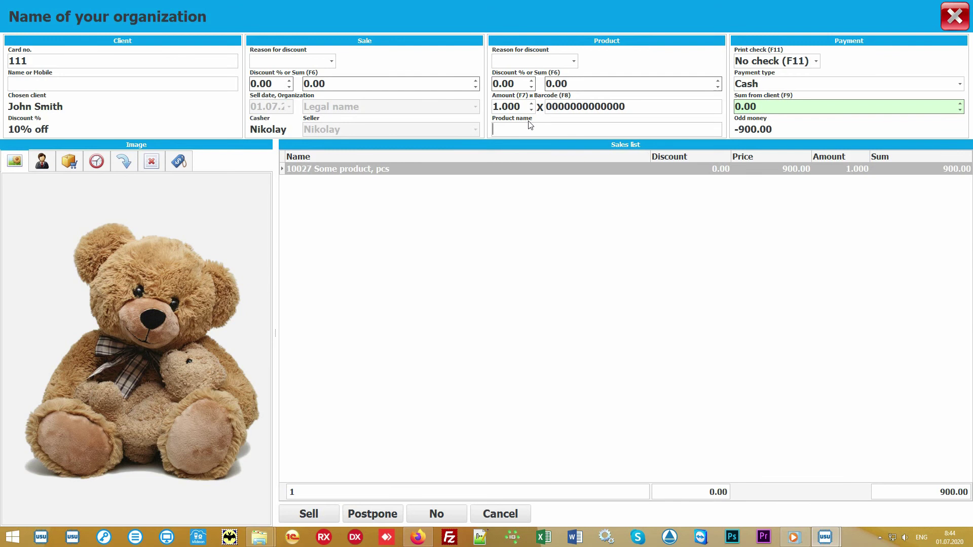
pyautogui.click(70, 162)
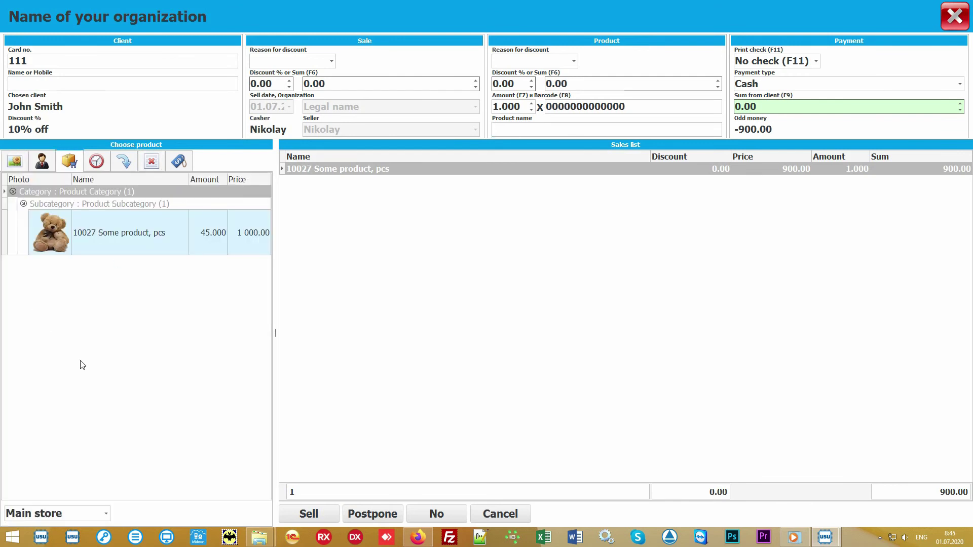
pyautogui.click(157, 335)
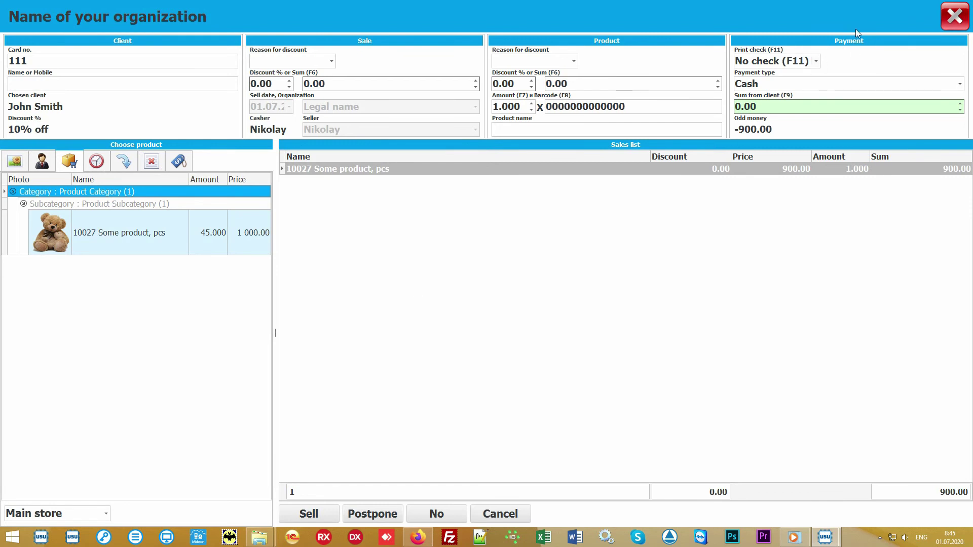
# Enter 1000 as the sum from the client and review the payment types, keeping Cash.
pyautogui.click(798, 107)
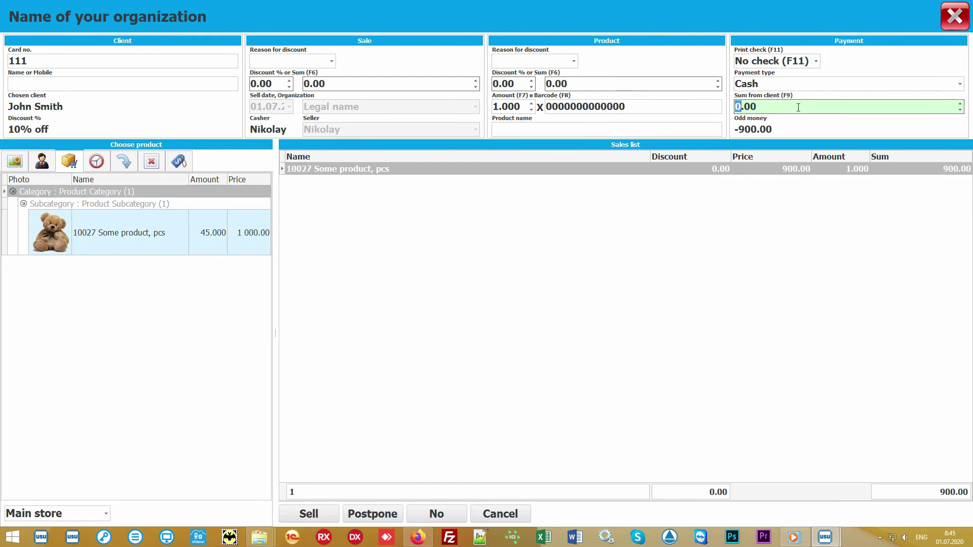
pyautogui.write('1000')
pyautogui.click(960, 85)
pyautogui.click(960, 85)
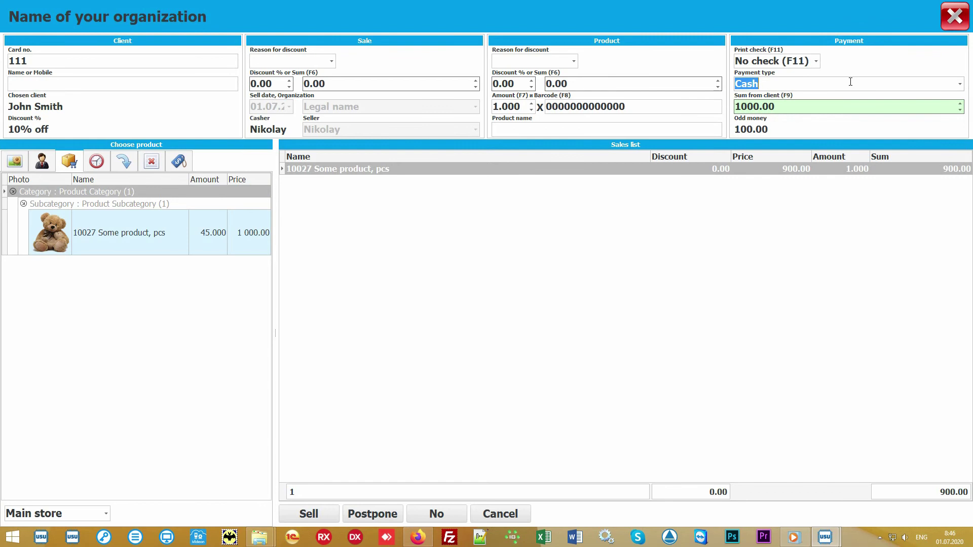
# Review the print check options for the sale, leaving No check selected.
pyautogui.click(816, 61)
pyautogui.click(816, 61)
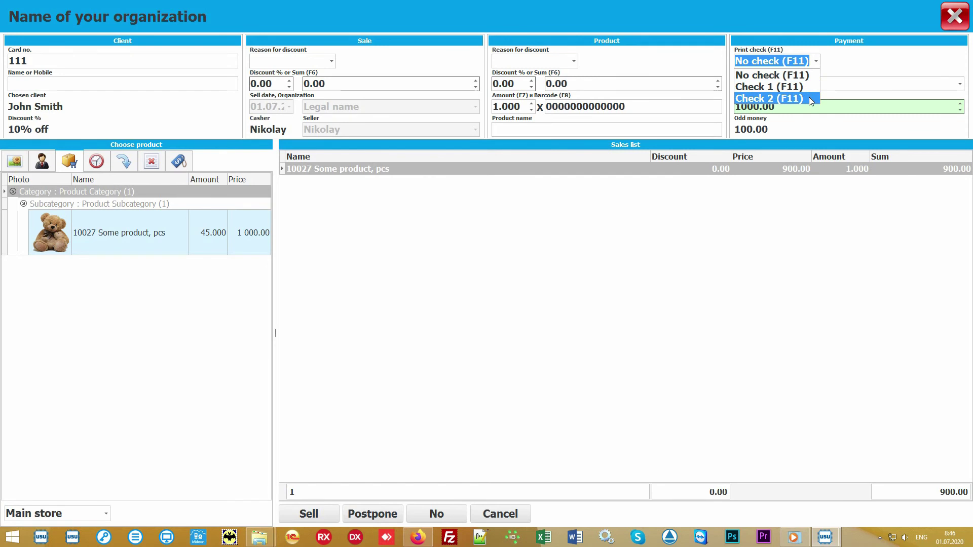
pyautogui.click(818, 61)
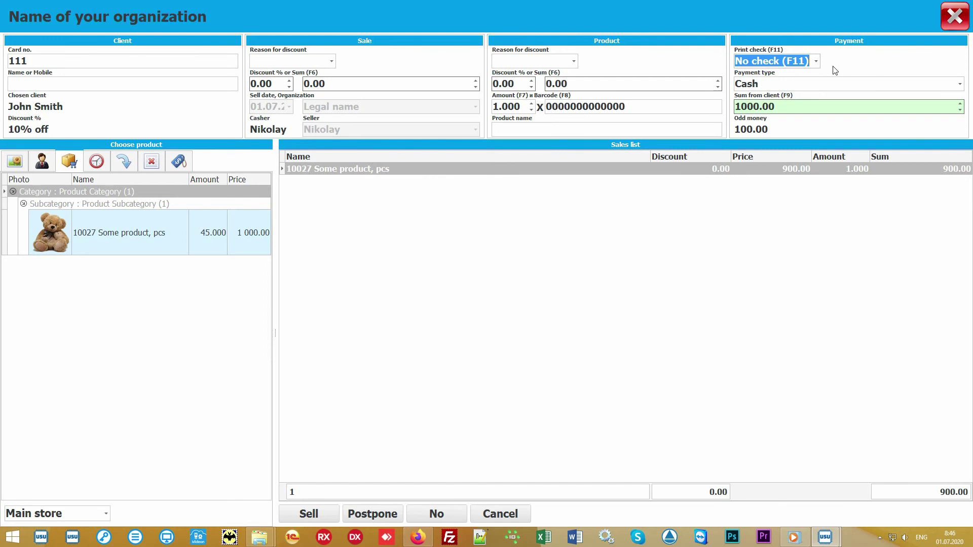
pyautogui.click(487, 292)
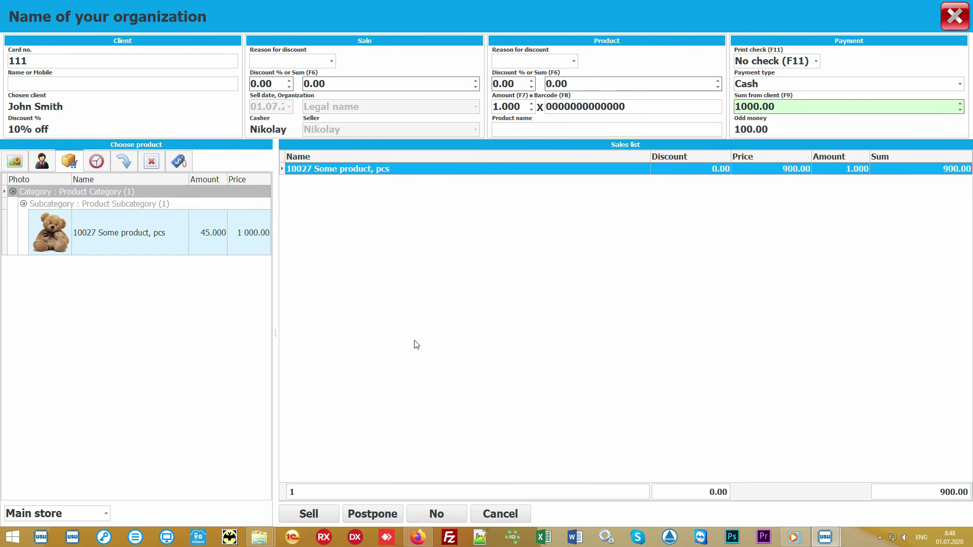
# Complete the sale and return to its record in the Sales module.
pyautogui.click(312, 515)
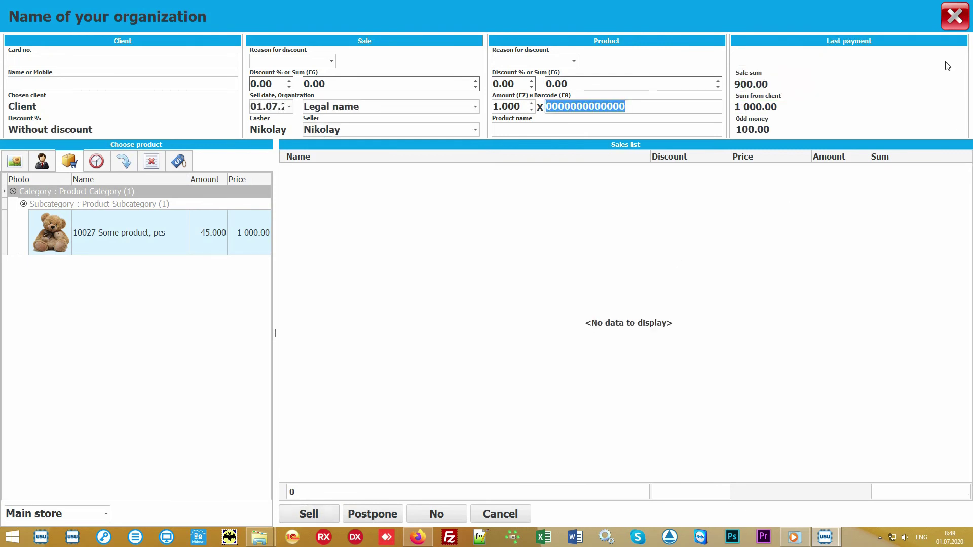
pyautogui.click(957, 24)
pyautogui.click(353, 99)
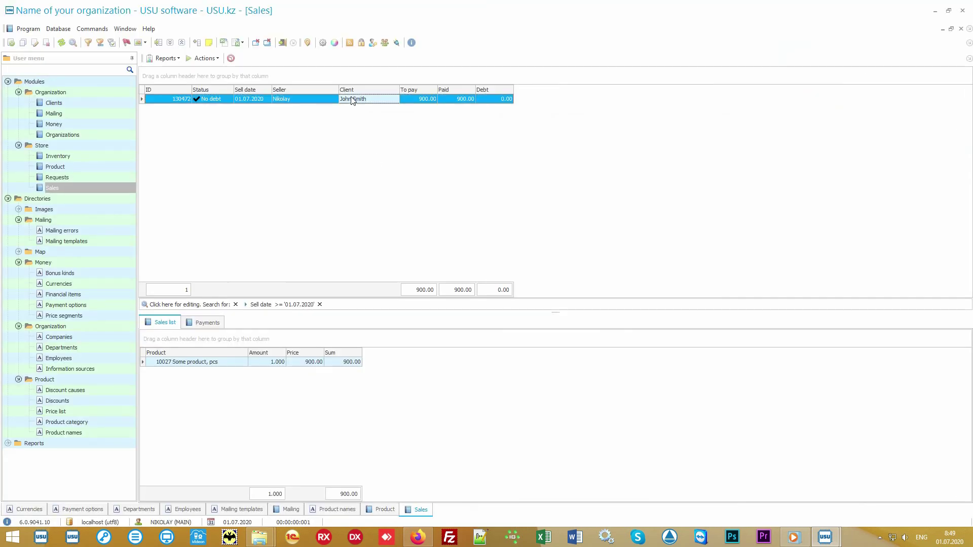
# Generate the Check report for the selected sale, view the receipt, and close it.
pyautogui.click(166, 58)
pyautogui.click(185, 69)
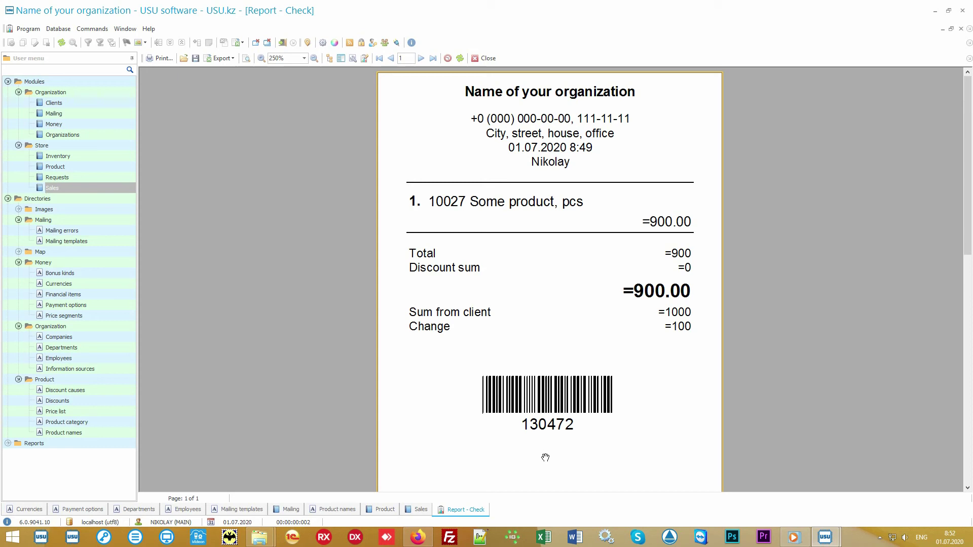
pyautogui.click(486, 59)
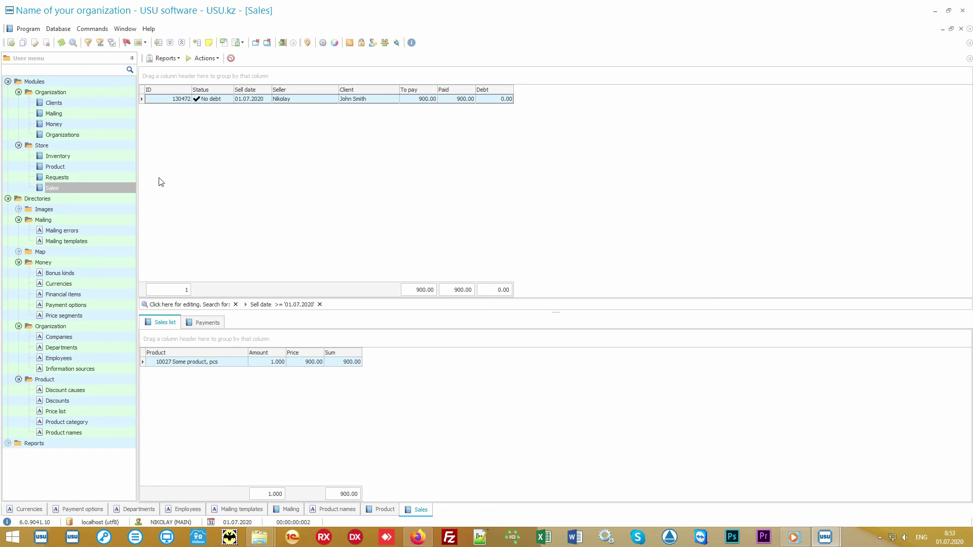
# Open the Inventory module and inspect the Main store inventory with its planned, actual and difference amounts.
pyautogui.click(108, 156)
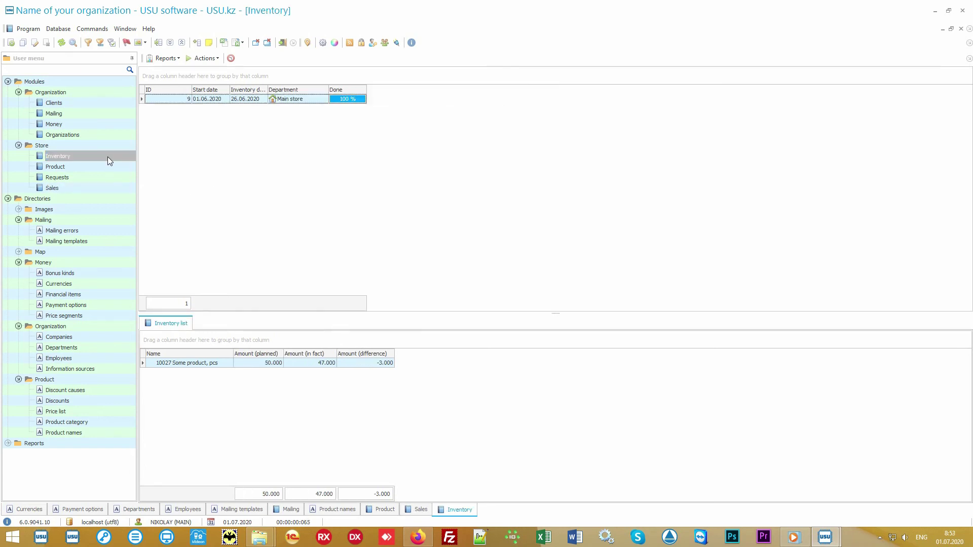
pyautogui.click(322, 100)
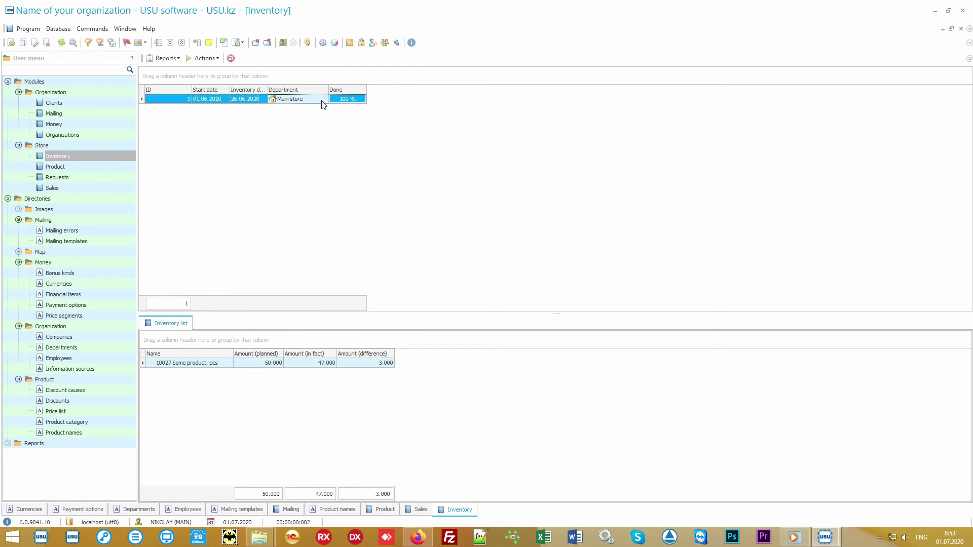
pyautogui.click(220, 366)
pyautogui.click(248, 367)
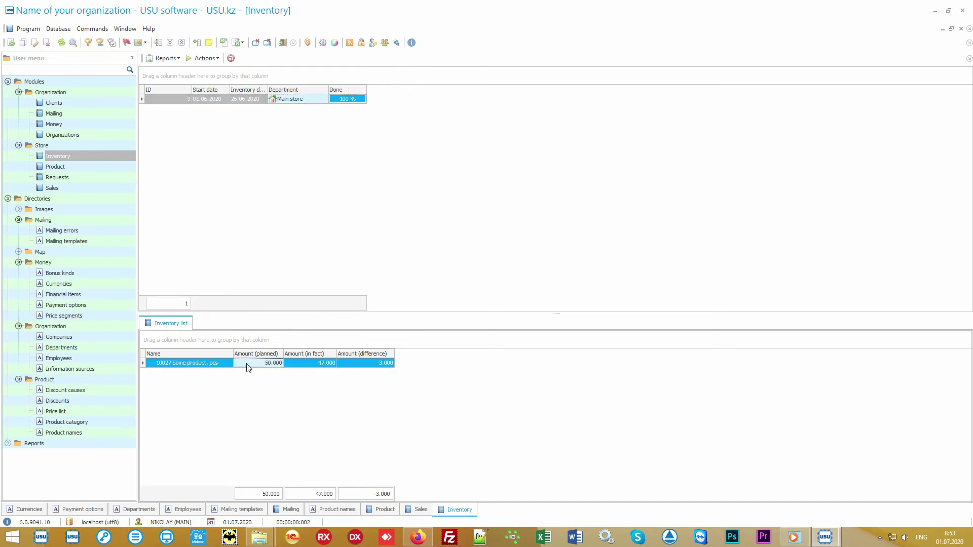
pyautogui.click(301, 368)
pyautogui.click(359, 369)
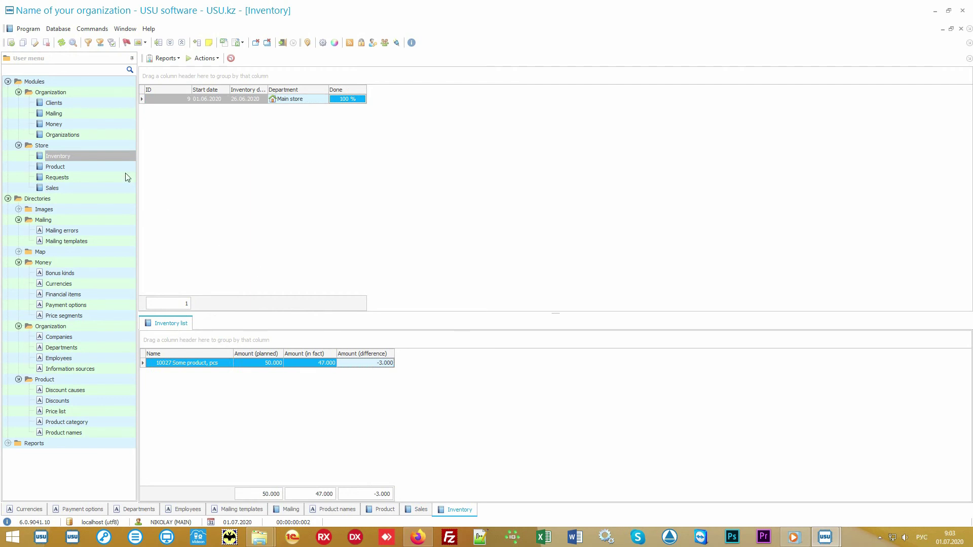
# Open the Clients module and view the client list.
pyautogui.click(74, 103)
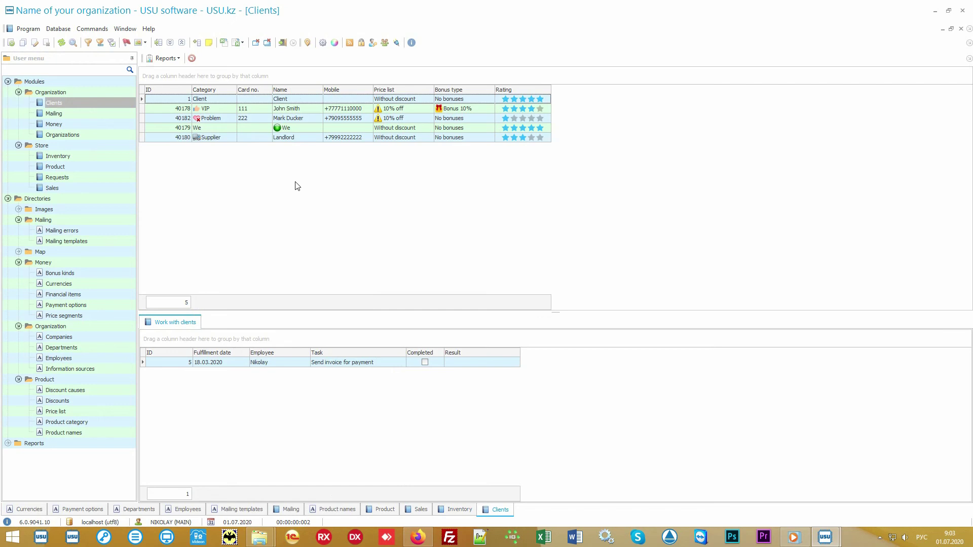
pyautogui.hotkey('alt', 'shift')
pyautogui.click(96, 188)
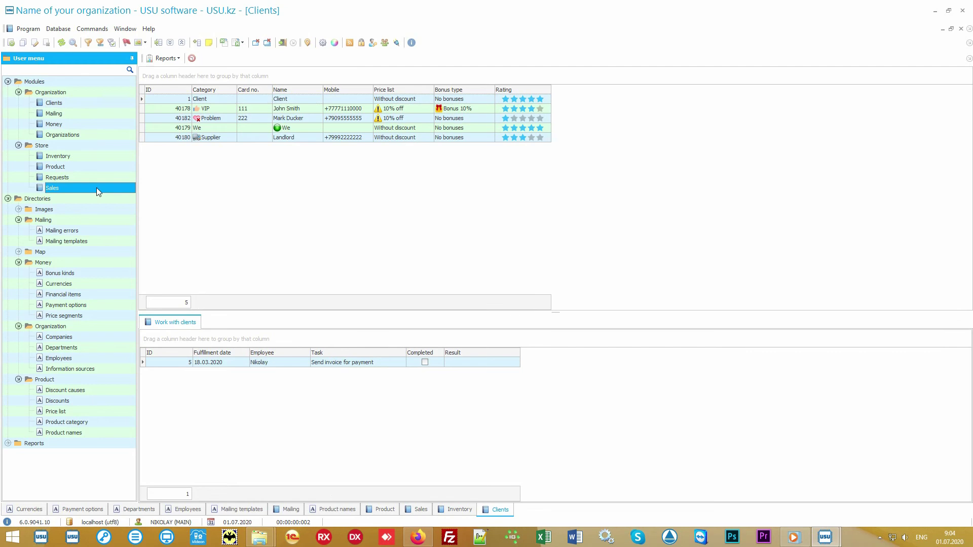
pyautogui.click(94, 104)
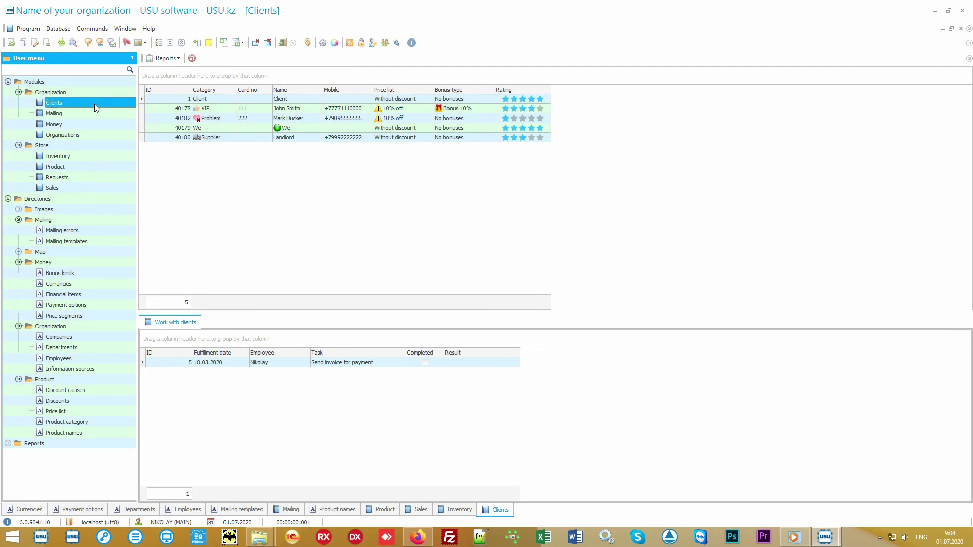
pyautogui.click(287, 211)
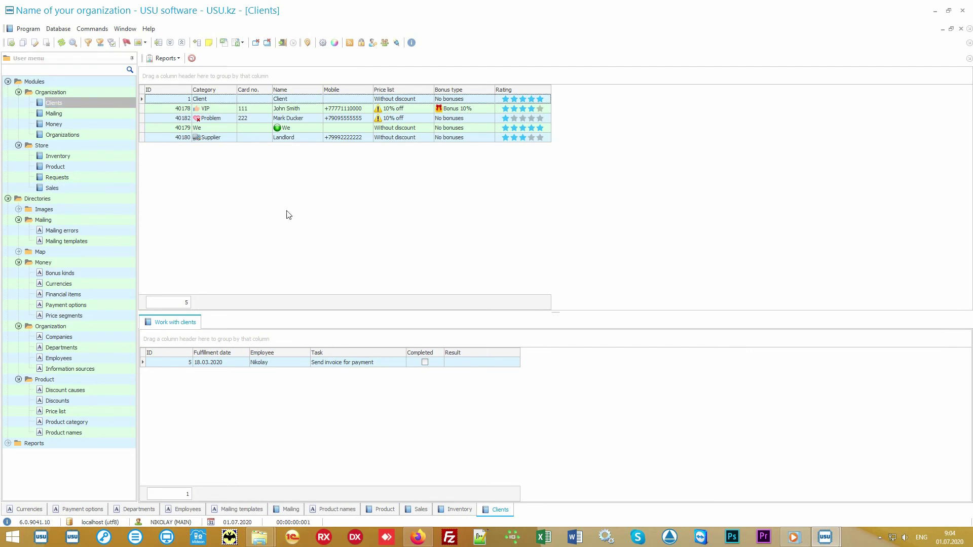
# Examine the VIP, Problem and Supplier client categories and the price list assigned to the default client.
pyautogui.click(220, 108)
pyautogui.click(224, 120)
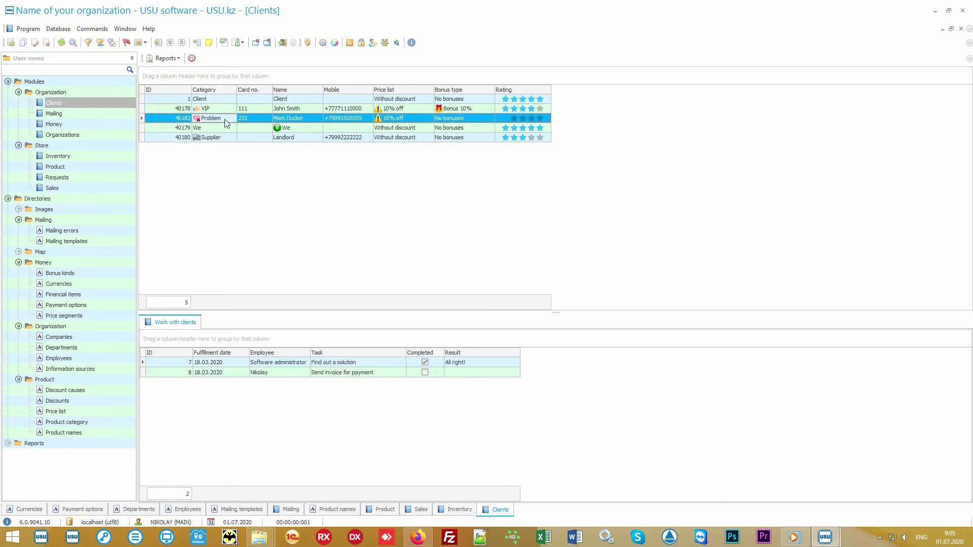
pyautogui.click(223, 137)
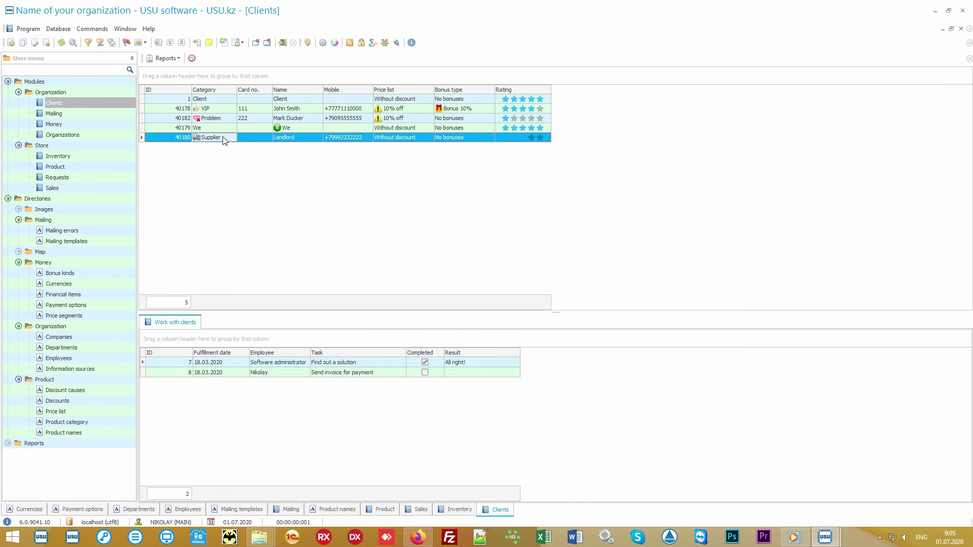
pyautogui.click(229, 111)
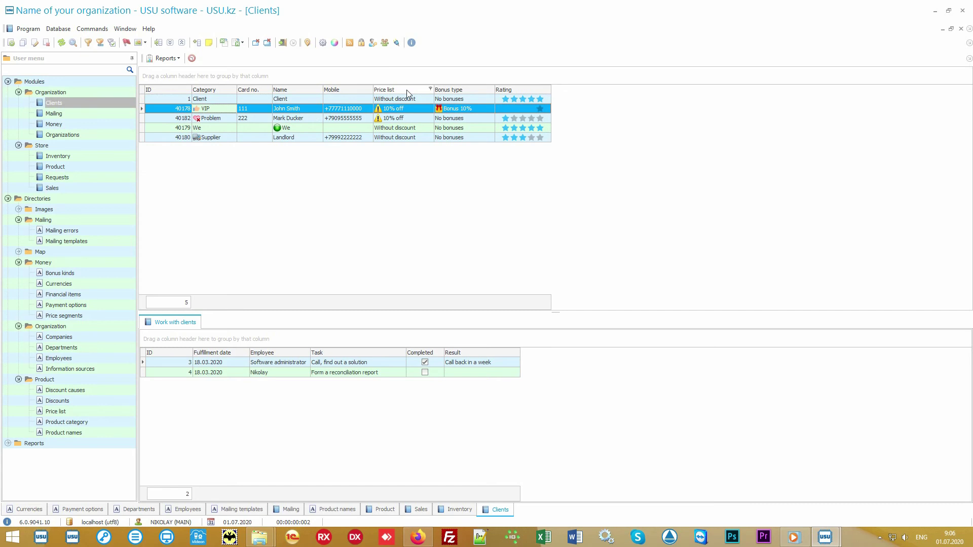
pyautogui.click(419, 100)
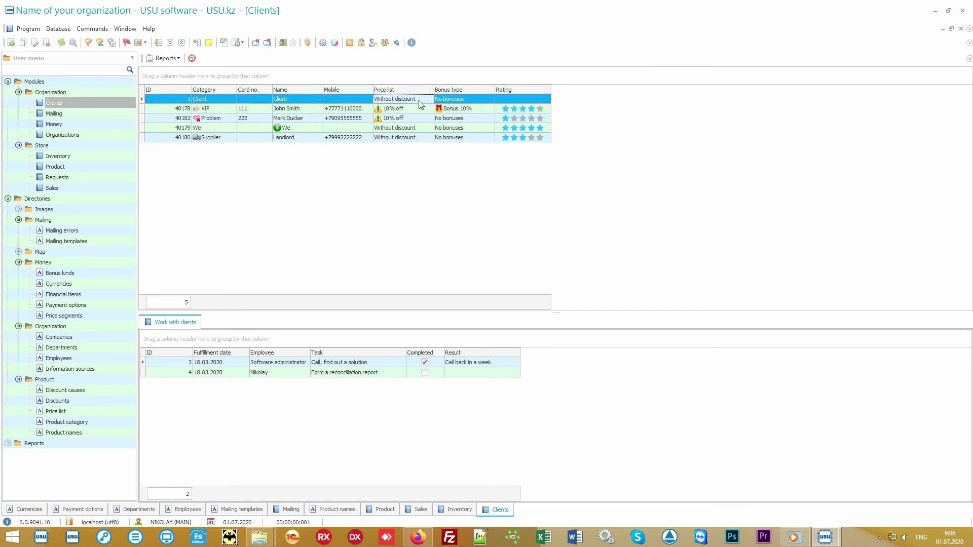
# Add the Information source column after the Rating column in the client list, using an enlarged column chooser.
pyautogui.click(418, 108)
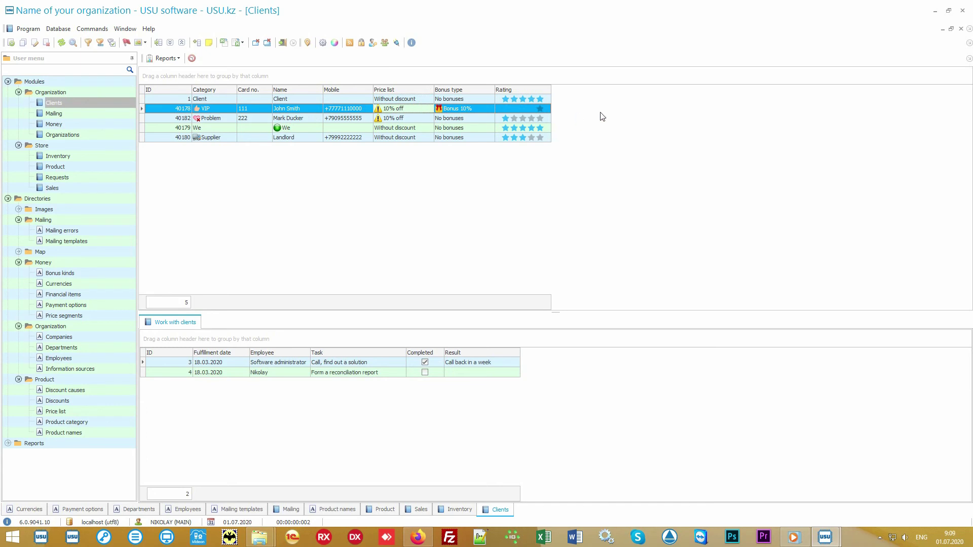
pyautogui.rightClick(608, 109)
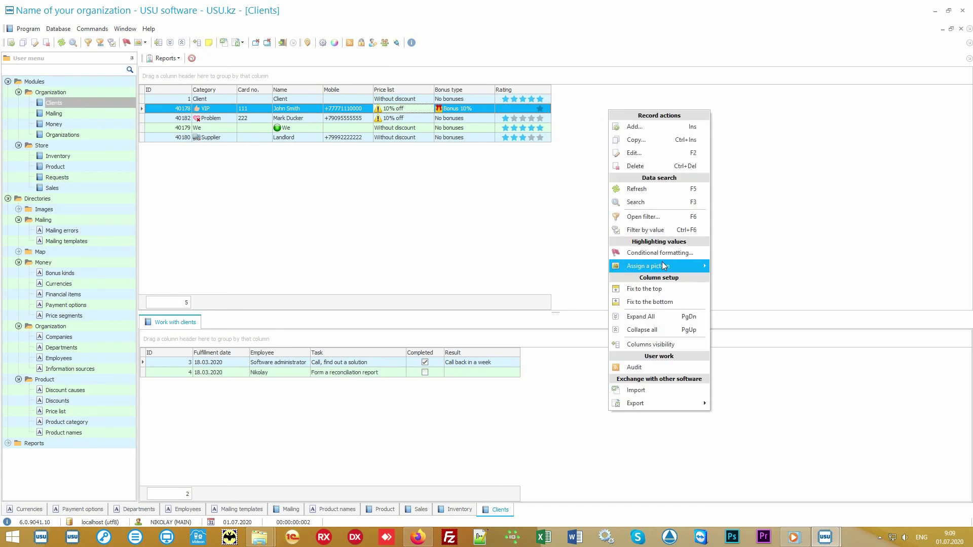
pyautogui.click(676, 343)
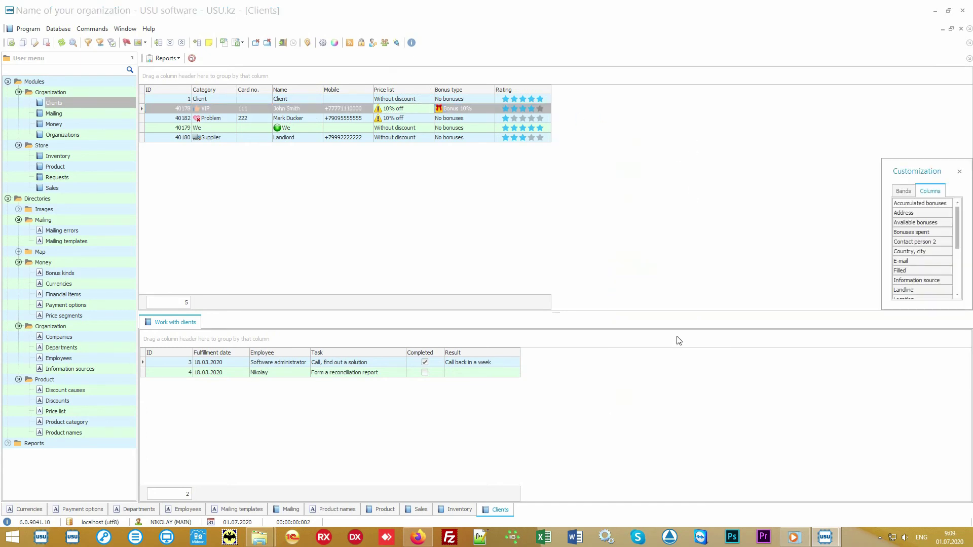
pyautogui.moveTo(883, 310); pyautogui.dragTo(751, 464)
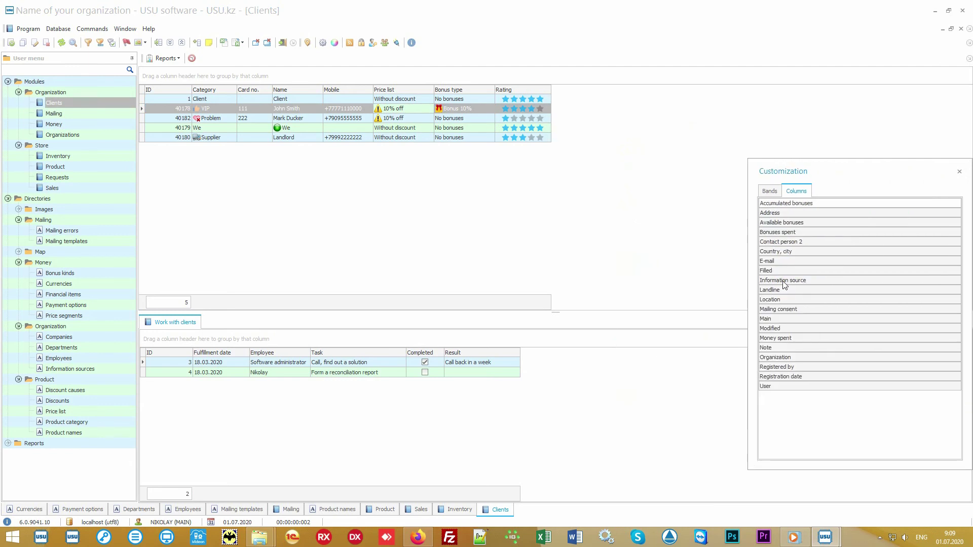
pyautogui.moveTo(783, 280); pyautogui.dragTo(558, 94)
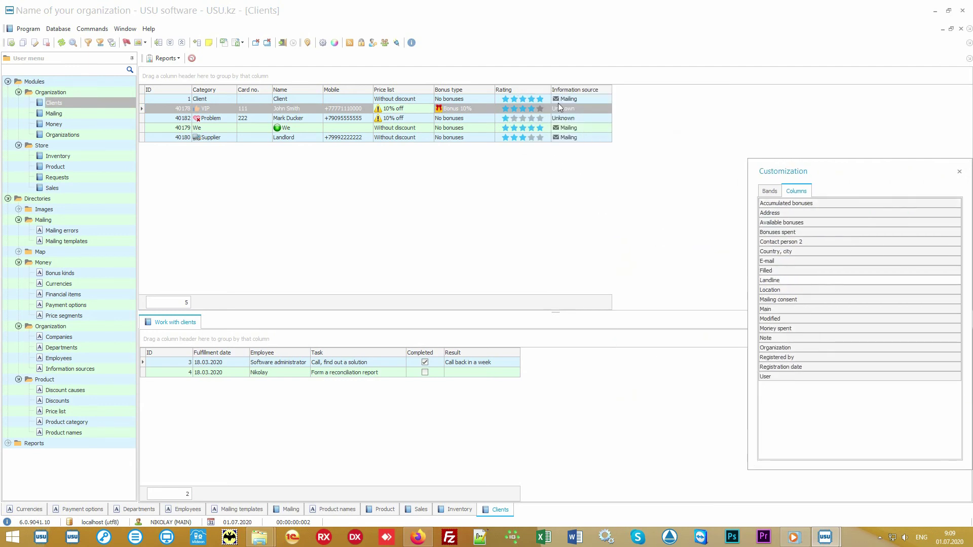
pyautogui.click(959, 171)
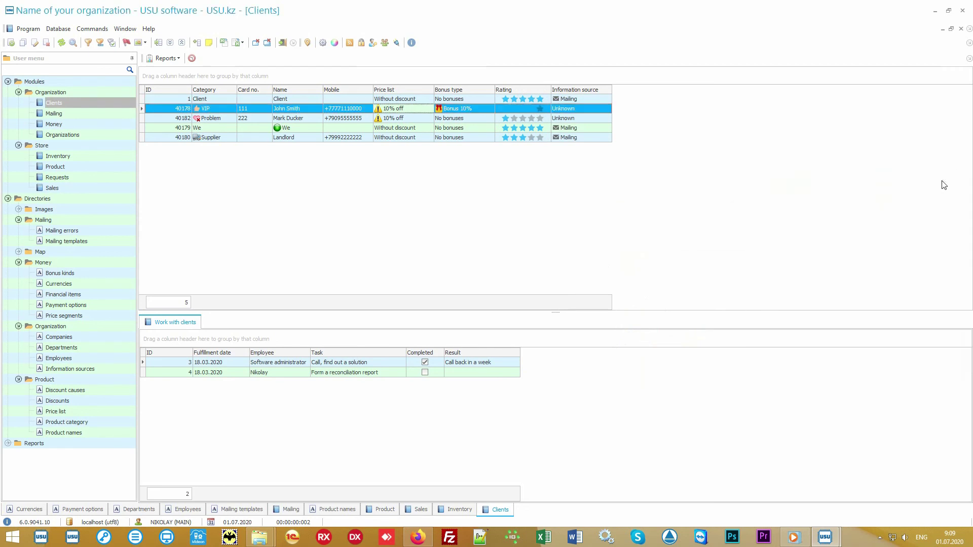
# Examine the information source of the default and VIP clients, and the VIP client's bonus type.
pyautogui.click(601, 99)
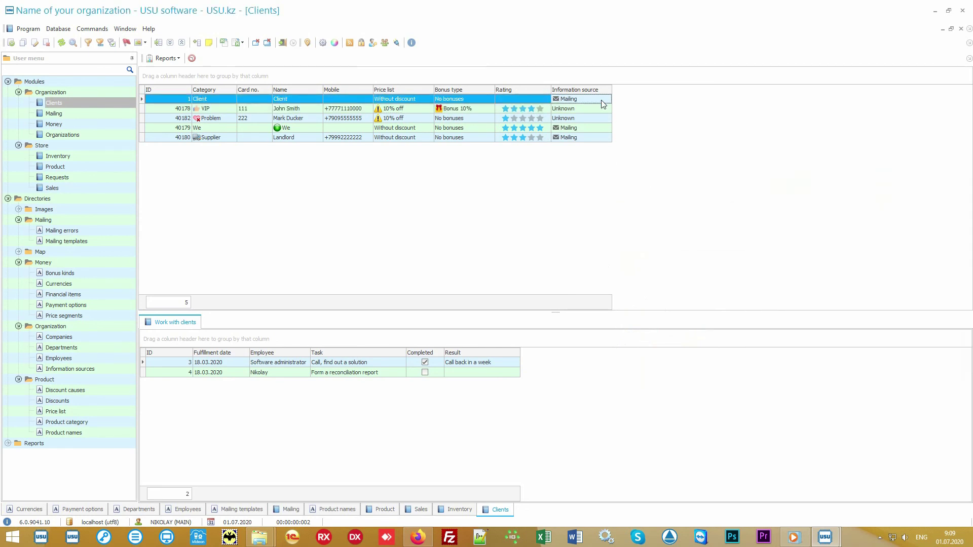
pyautogui.click(600, 109)
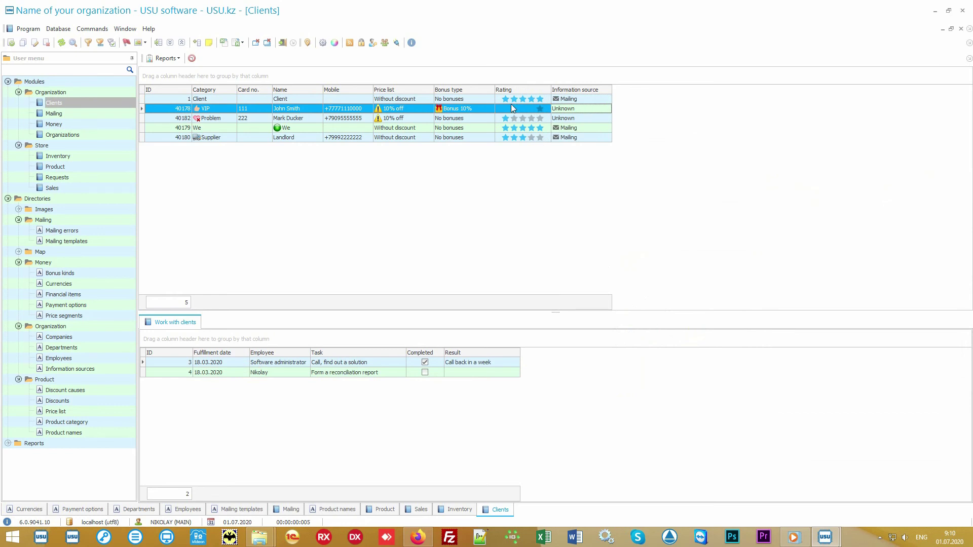
pyautogui.click(479, 108)
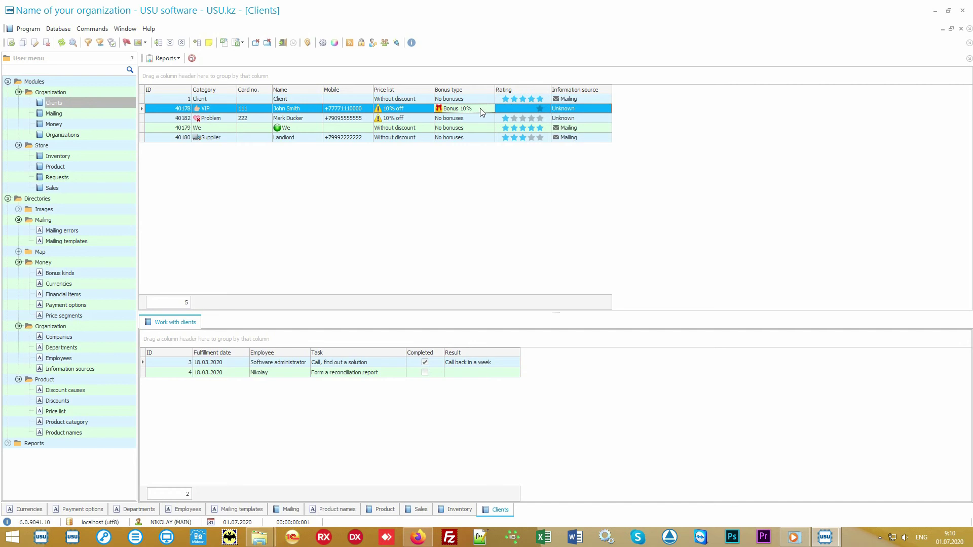
# Generate the Mailing report with mailing consent enabled, and view its recipients and sending options without creating a mailing list.
pyautogui.click(7, 199)
pyautogui.click(7, 210)
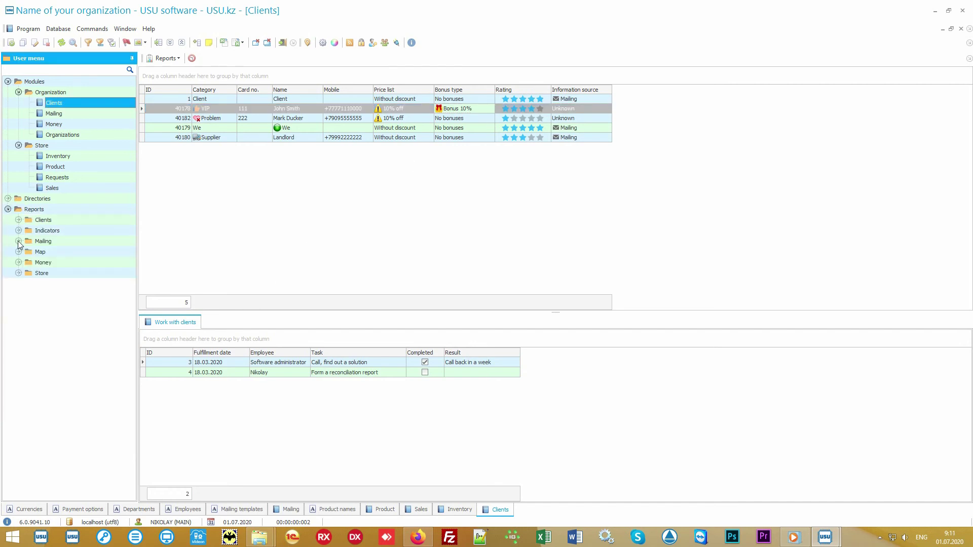
pyautogui.click(18, 241)
pyautogui.doubleClick(54, 252)
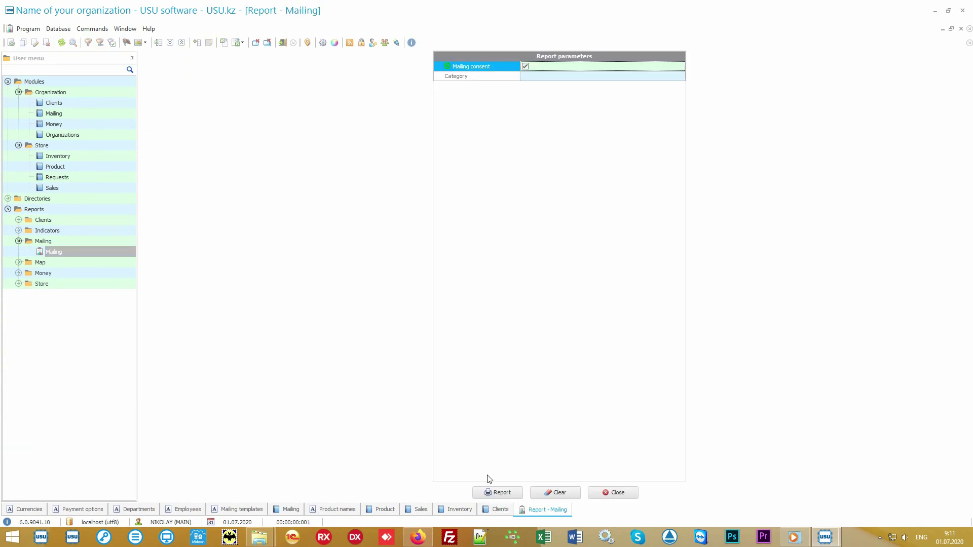
pyautogui.click(494, 495)
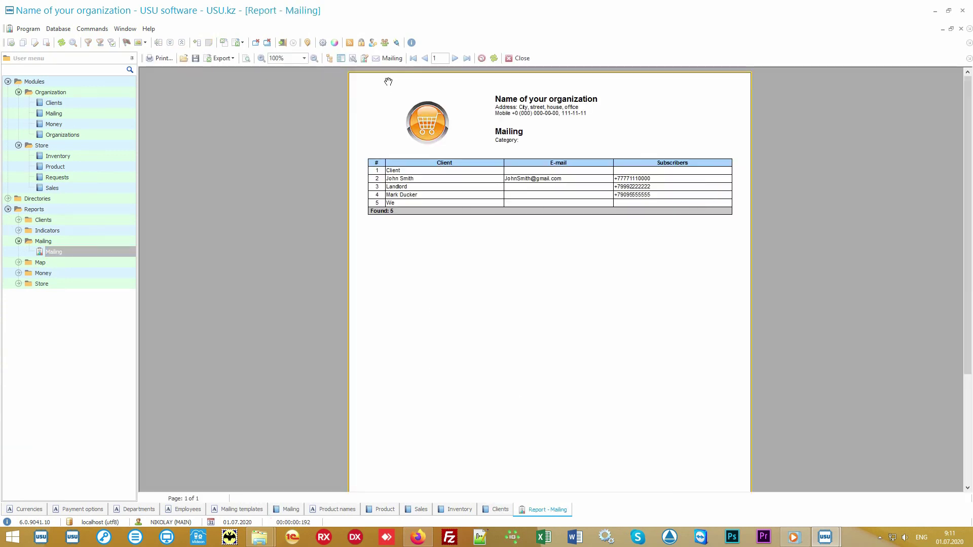
pyautogui.click(390, 58)
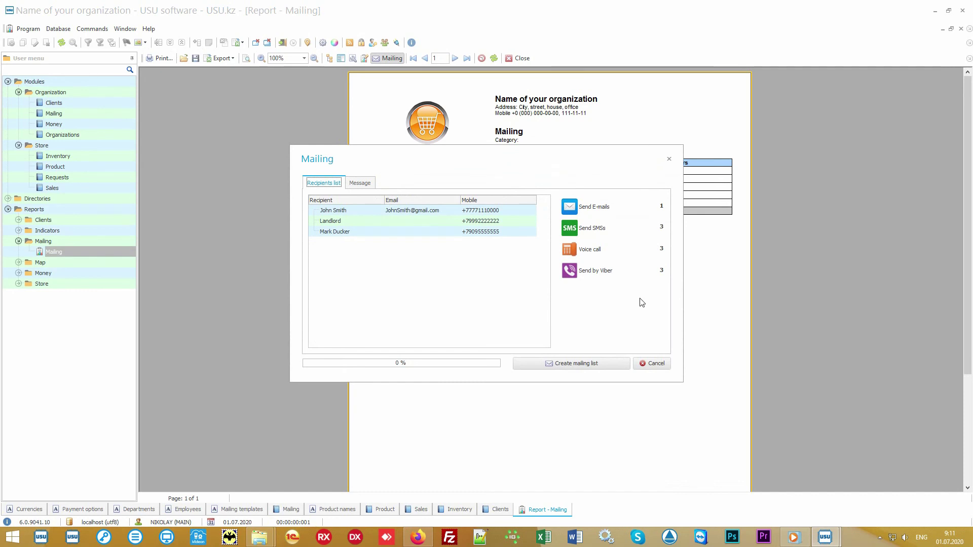
pyautogui.click(655, 363)
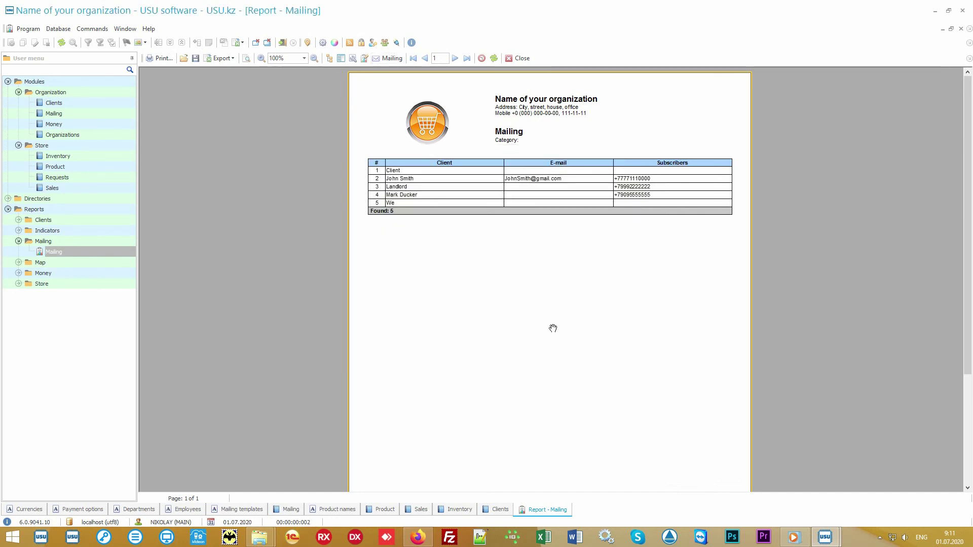
# Generate the Salary report from the Money reports for 01.01.2010 to 31.12.2020, and return to the Clients module.
pyautogui.click(105, 274)
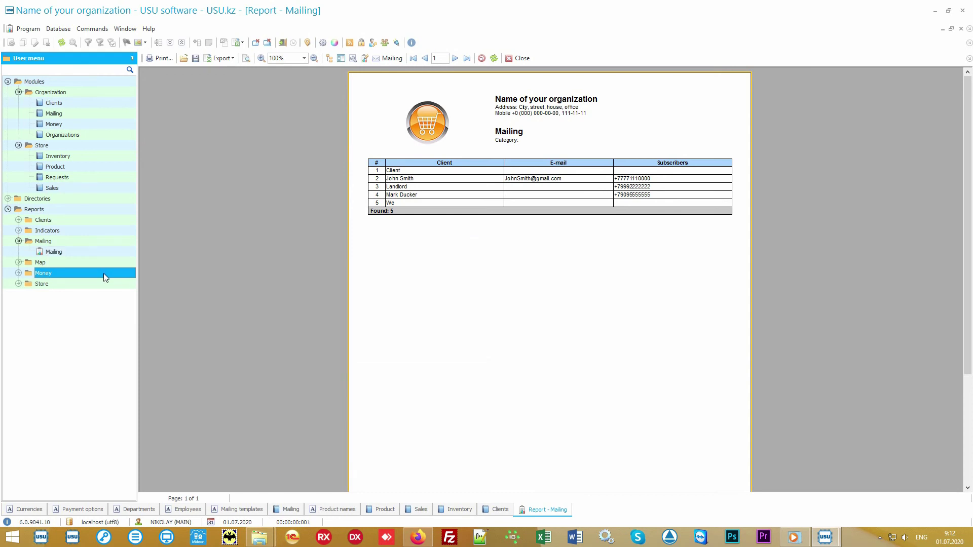
pyautogui.doubleClick(102, 272)
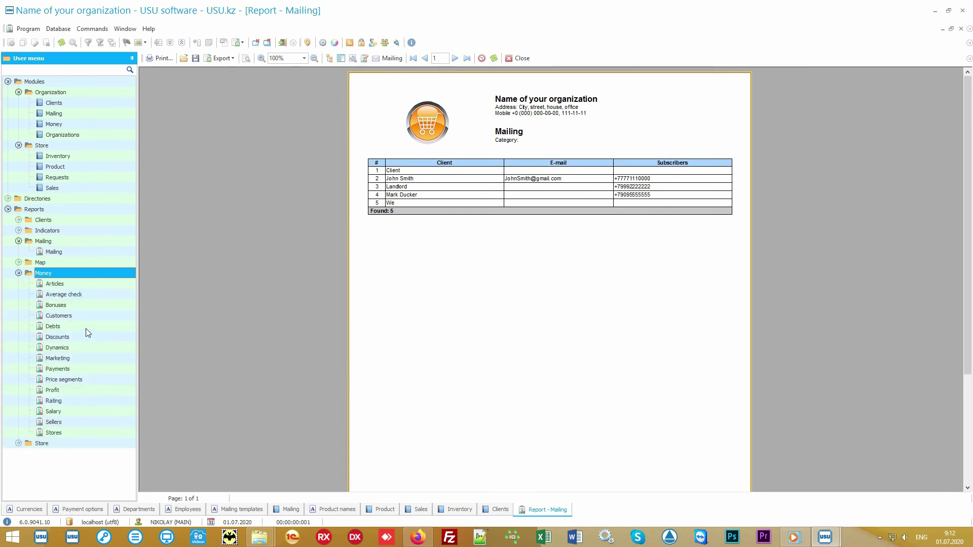
pyautogui.doubleClick(72, 411)
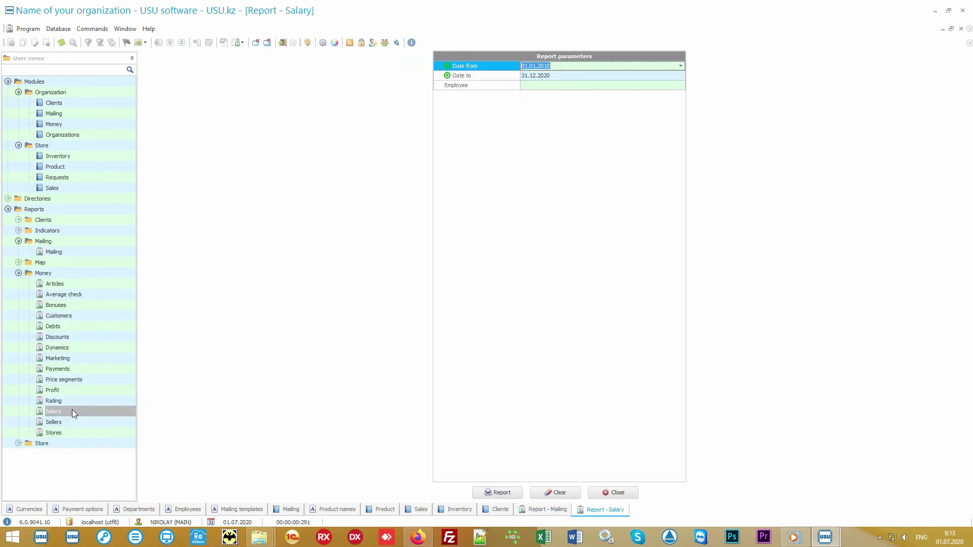
pyautogui.click(495, 492)
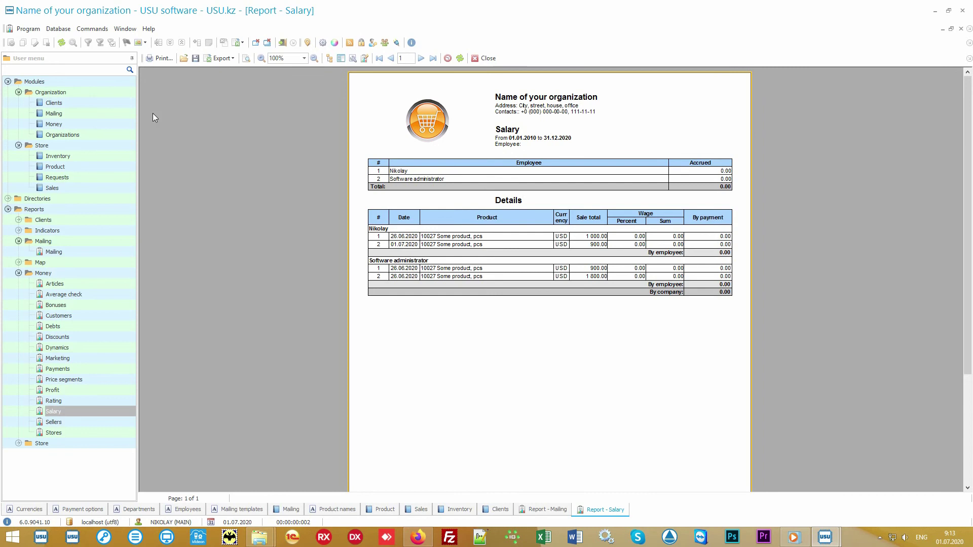
pyautogui.click(83, 103)
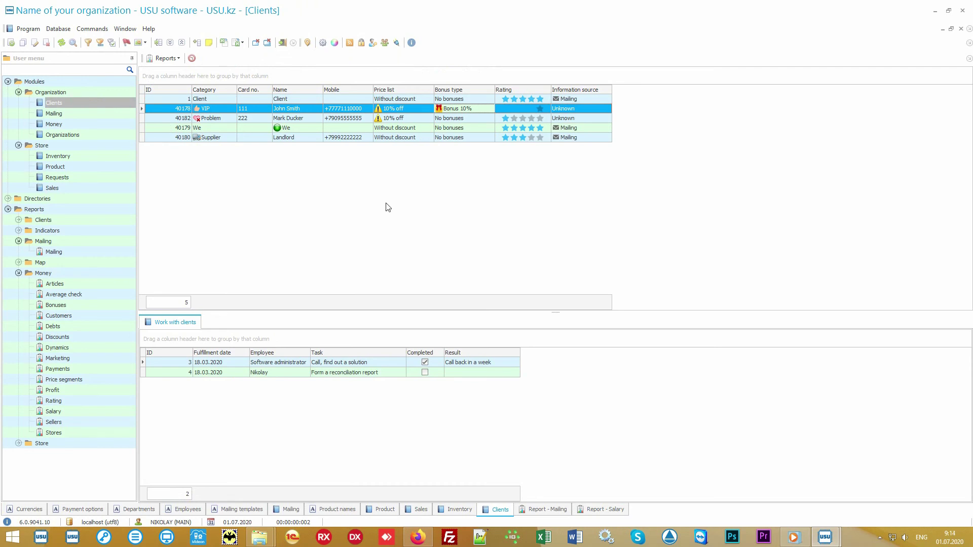
# Collapse the Modules group and the Mailing and Money report groups in the user menu.
pyautogui.click(17, 82)
pyautogui.click(8, 82)
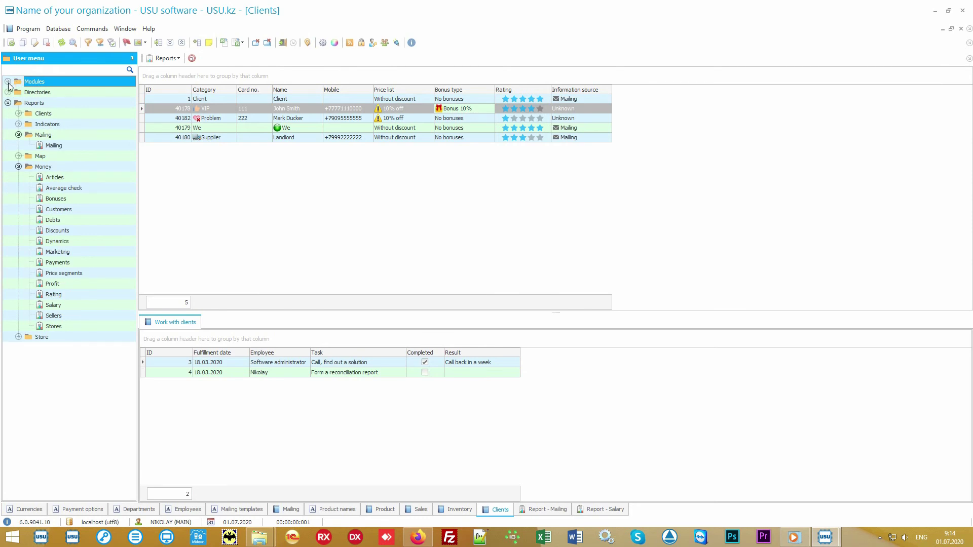
pyautogui.click(45, 134)
pyautogui.click(18, 134)
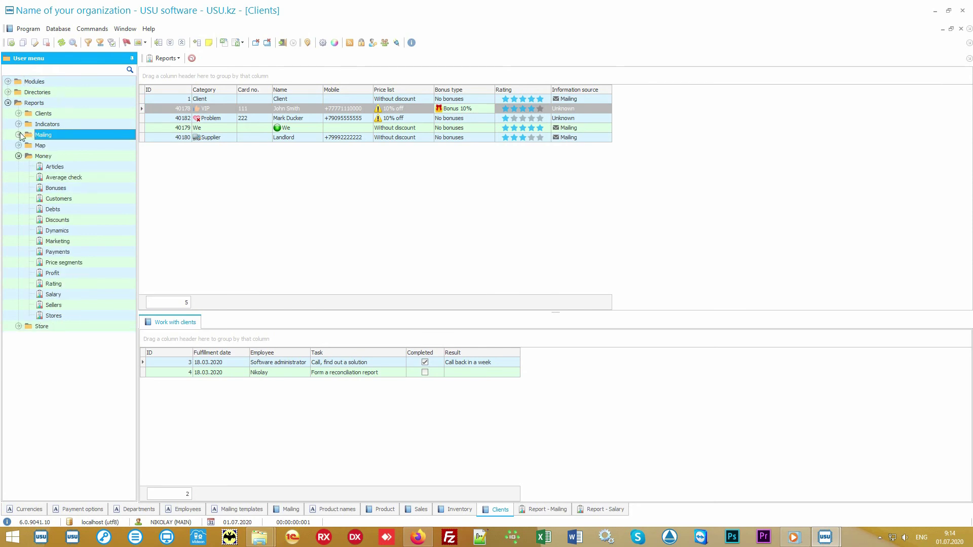
pyautogui.click(28, 156)
pyautogui.click(18, 156)
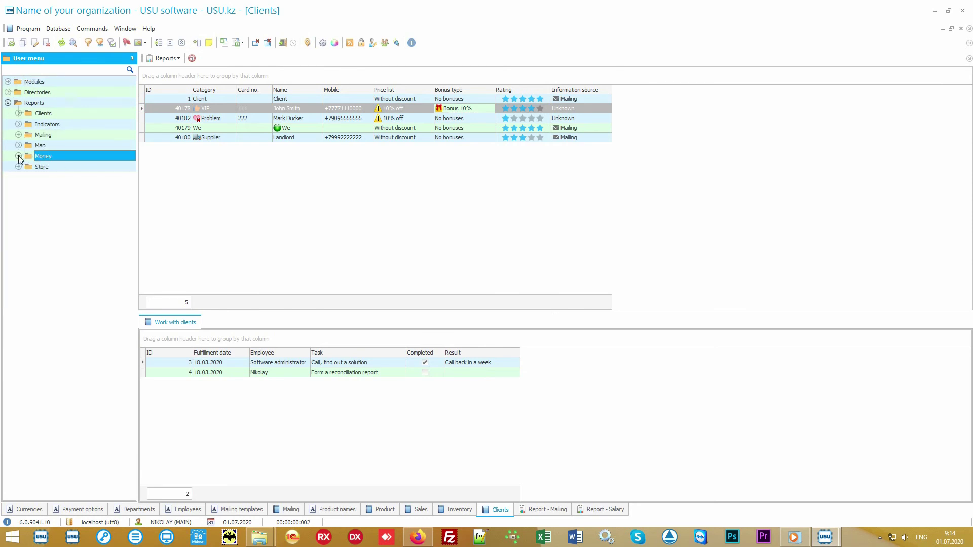
# Generate the Popularity report from the Store reports for 01.01.2010 to 31.12.2020.
pyautogui.doubleClick(53, 167)
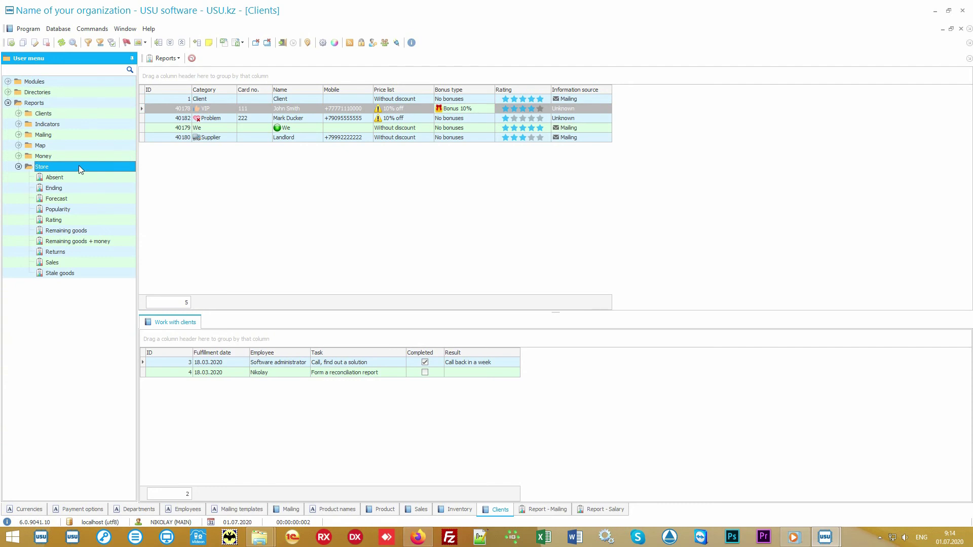
pyautogui.doubleClick(83, 209)
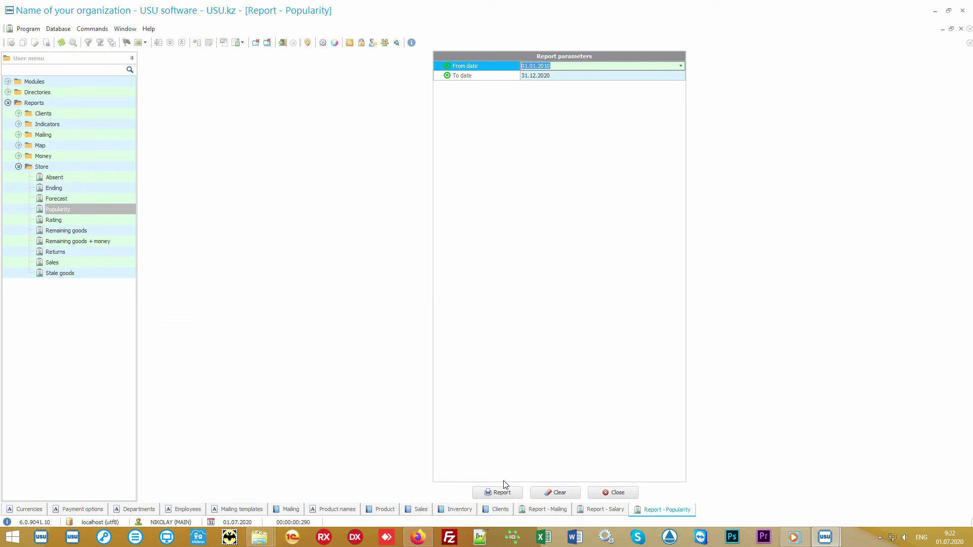
pyautogui.click(502, 492)
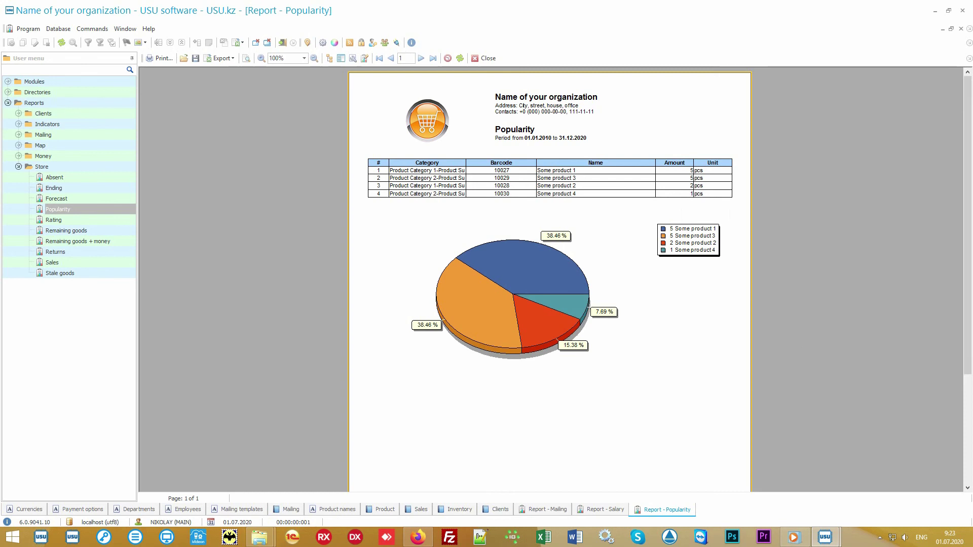
# Generate the store Rating report for 01.01.2010 to 31.12.2020 and compare it with the Popularity report.
pyautogui.click(100, 220)
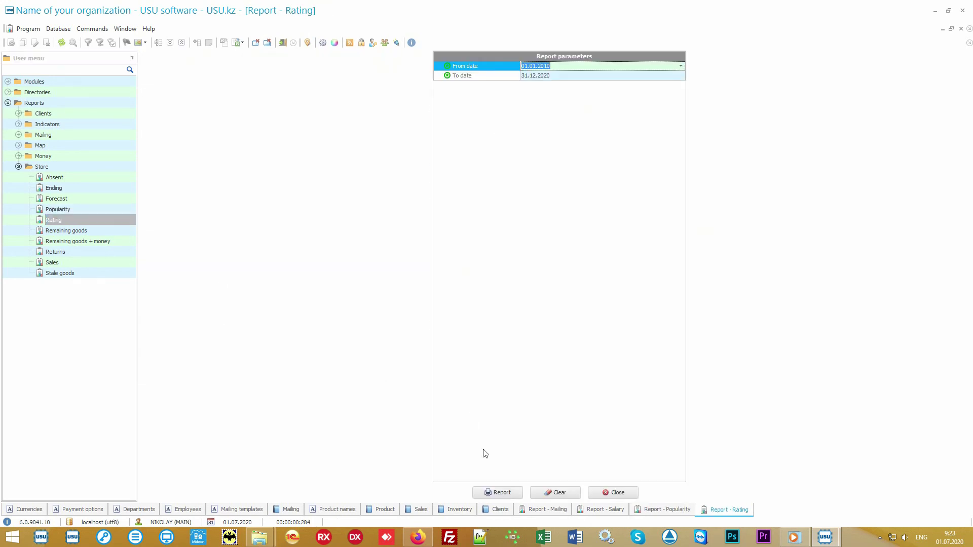
pyautogui.click(497, 493)
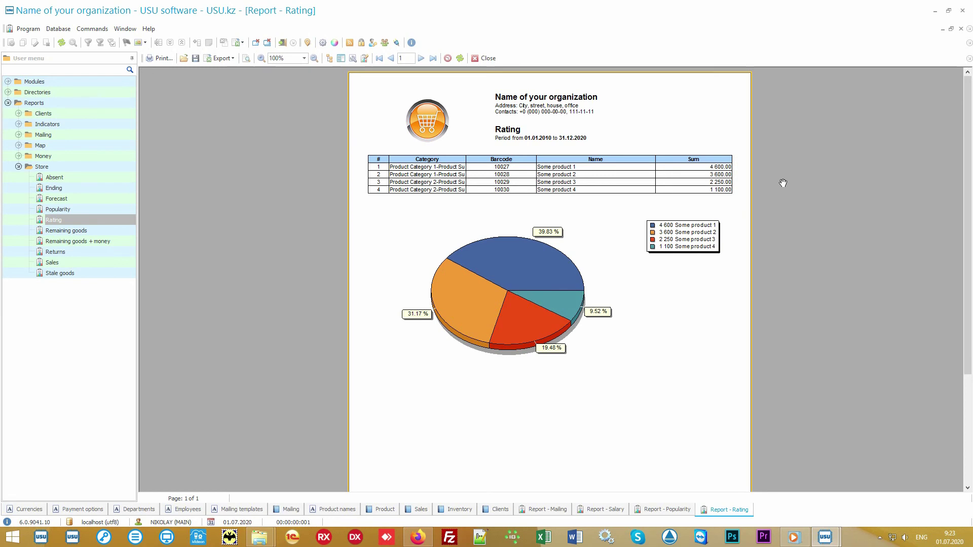
pyautogui.click(661, 510)
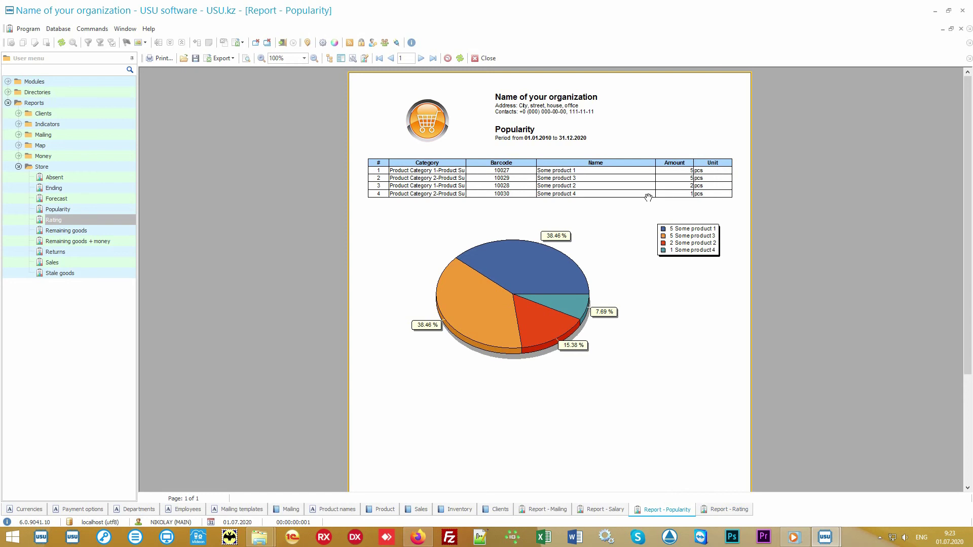
pyautogui.click(713, 513)
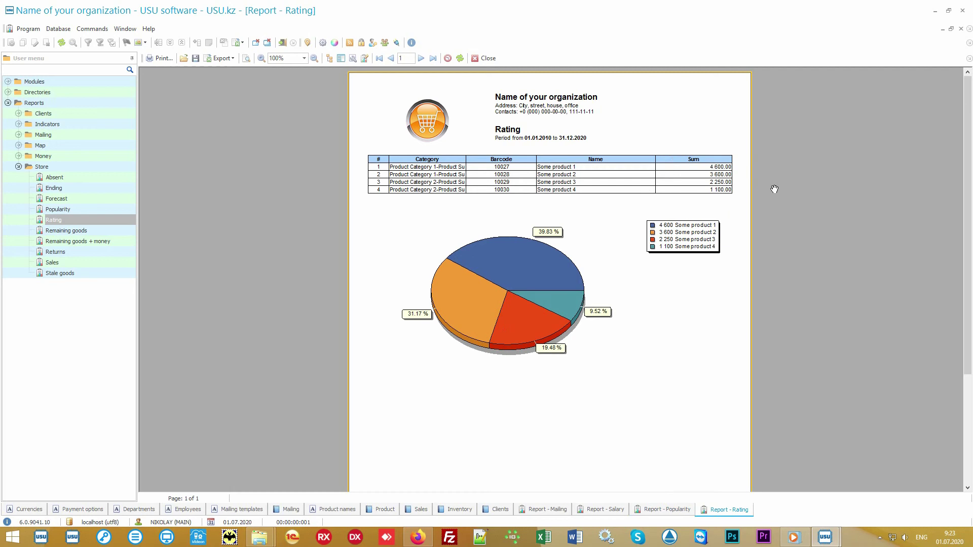
# Generate the store Sales report for 01.01.2010 to 31.12.2020 across all categories, stores and sellers.
pyautogui.click(89, 261)
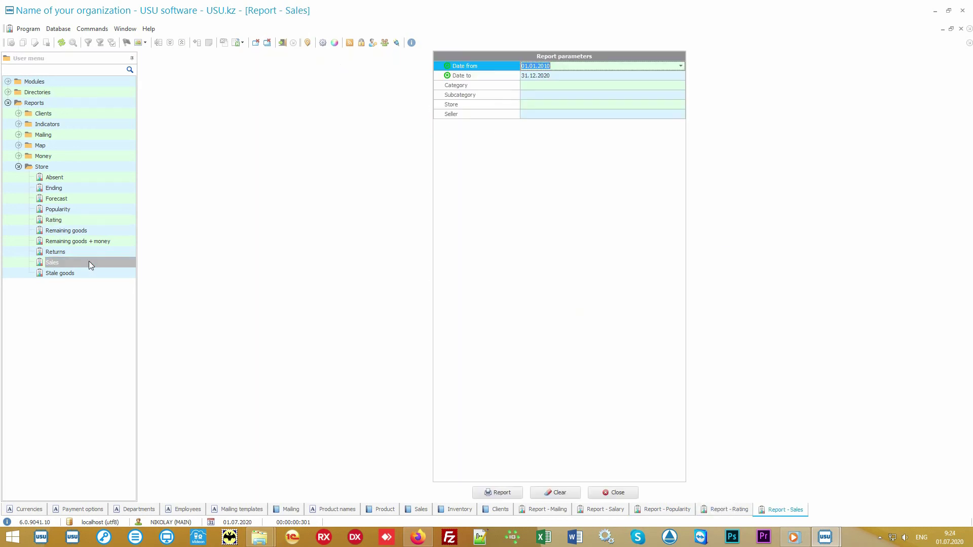
pyautogui.click(499, 490)
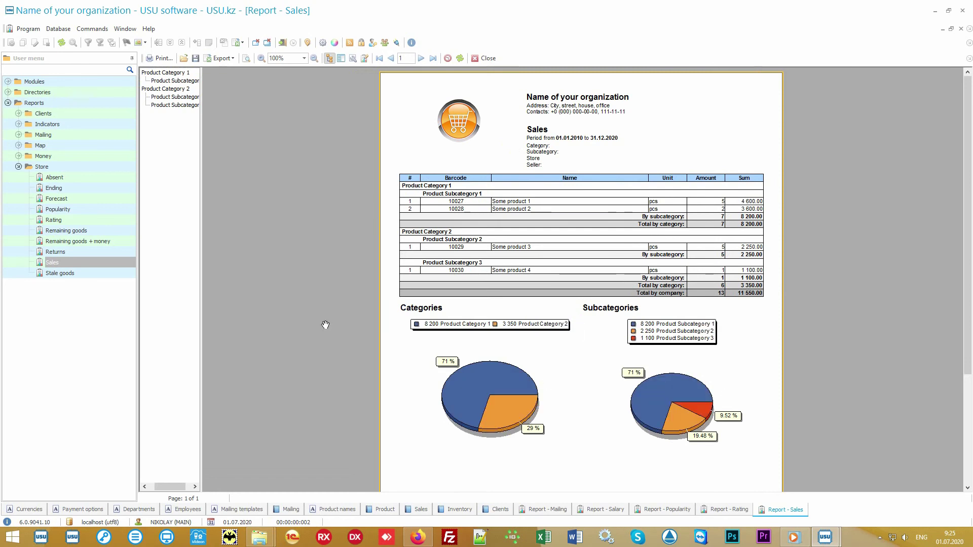
# Generate the store Sales report for 01.07.2020 to 05.07.2020, leaving the category, subcategory, store and seller filters empty.
pyautogui.doubleClick(98, 261)
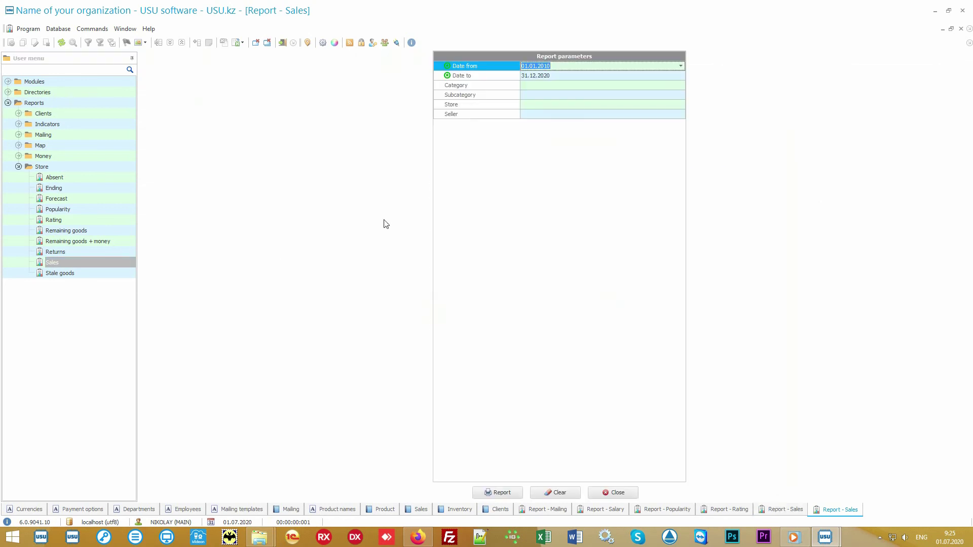
pyautogui.press('Delete')
pyautogui.press('Down')
pyautogui.press('Delete')
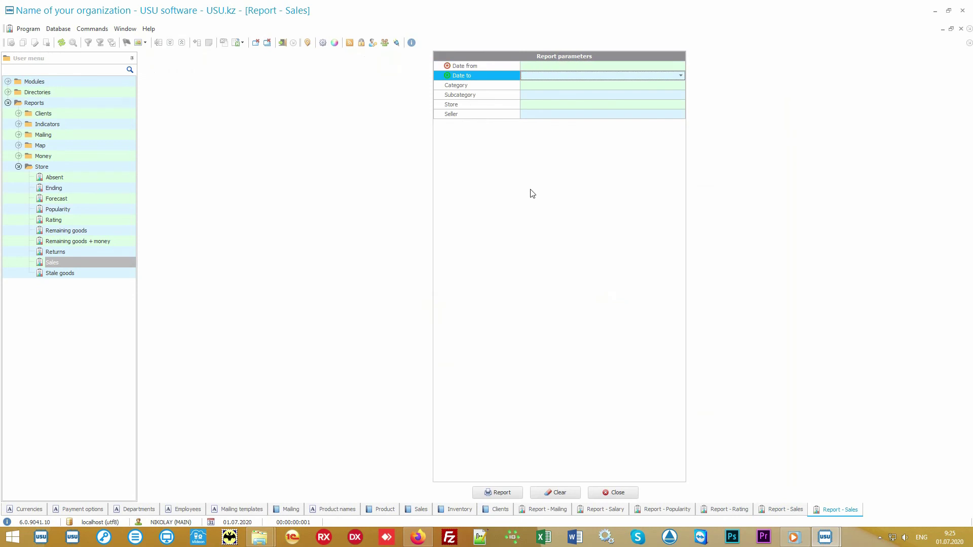
pyautogui.press('Up')
pyautogui.click(680, 66)
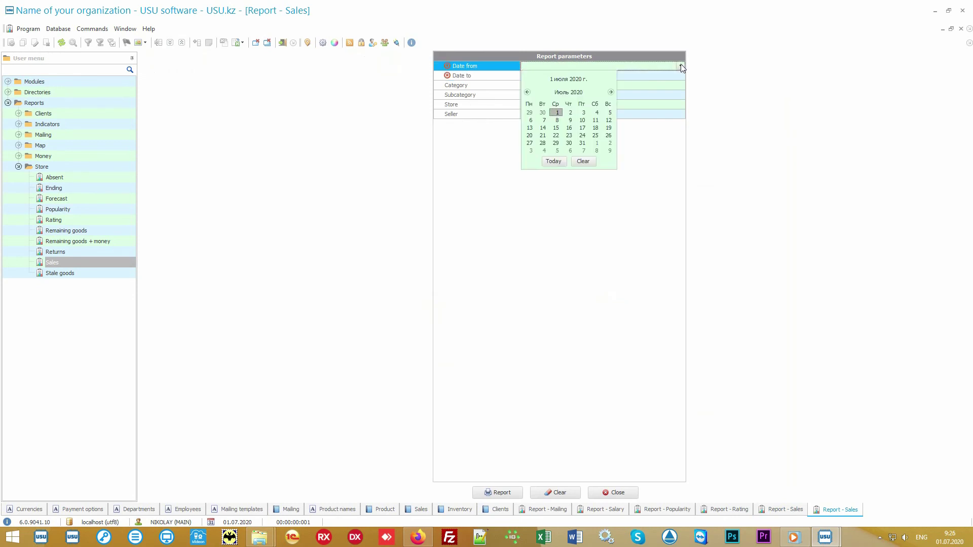
pyautogui.click(554, 162)
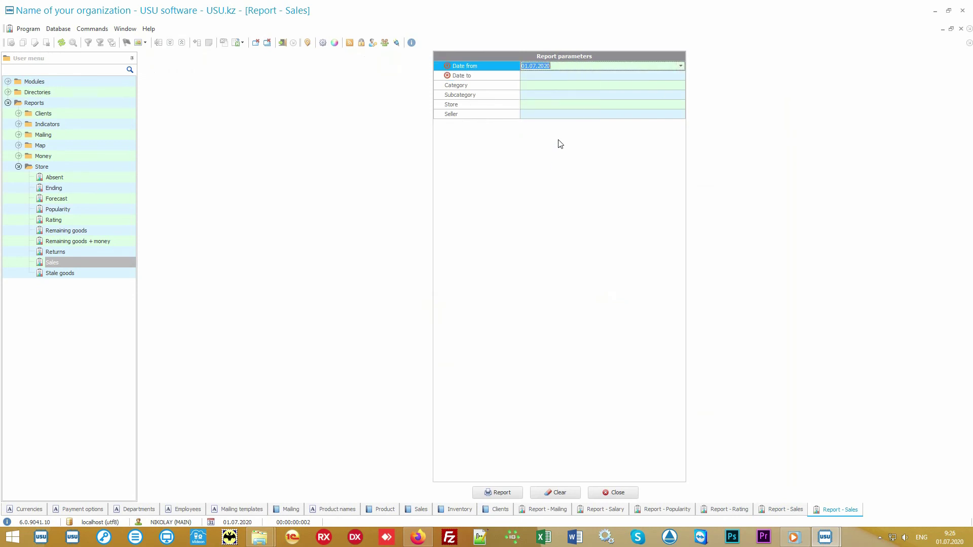
pyautogui.click(555, 76)
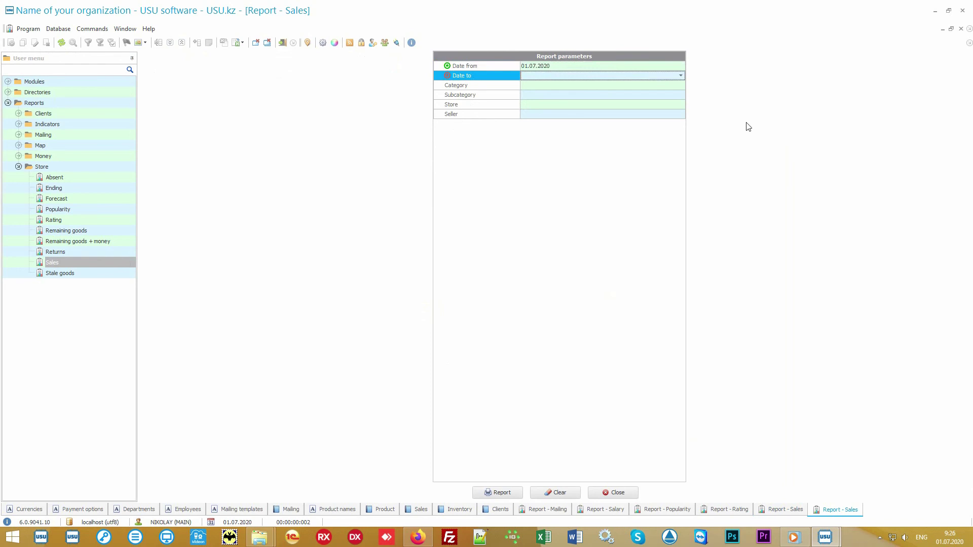
pyautogui.write('05.07.2020')
pyautogui.press('Return')
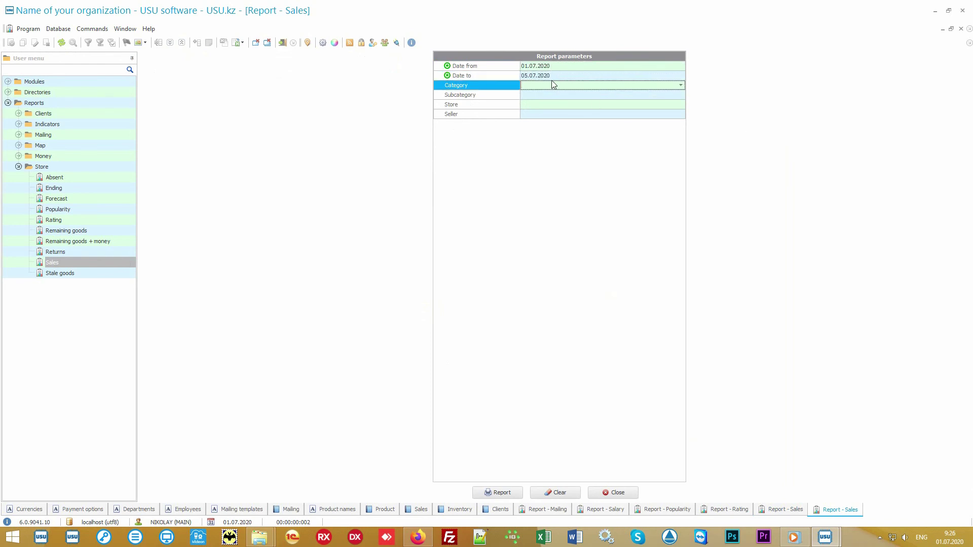
pyautogui.click(499, 492)
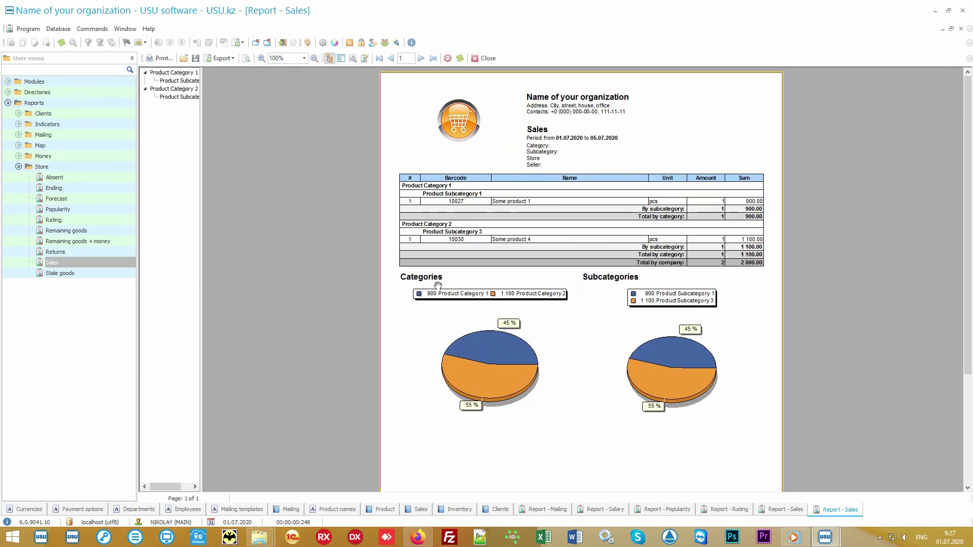
# Examine the list of Store reports from Absent to Stale goods and look briefly at the Money reports.
pyautogui.moveTo(550, 371)
pyautogui.click(75, 169)
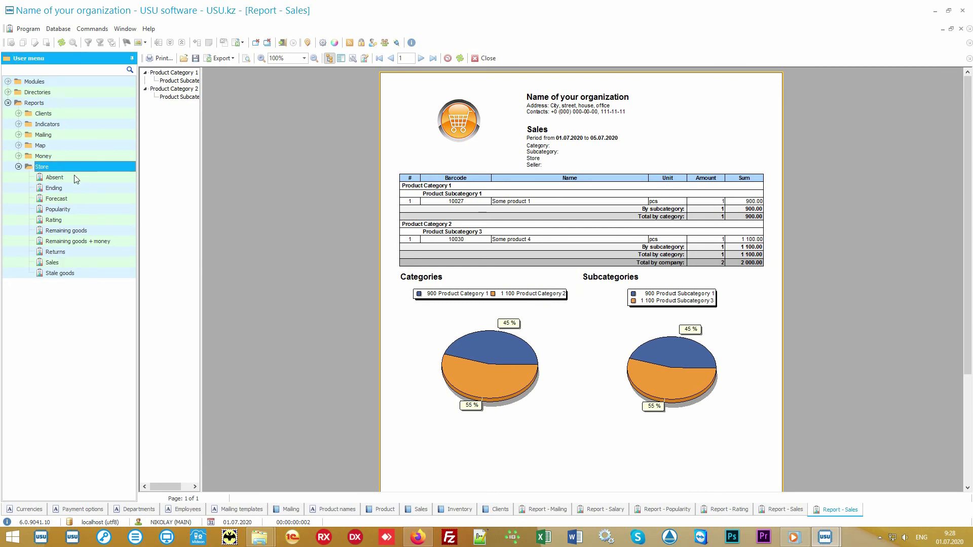
pyautogui.press('Down')
pyautogui.press('Down')
pyautogui.press('Down')
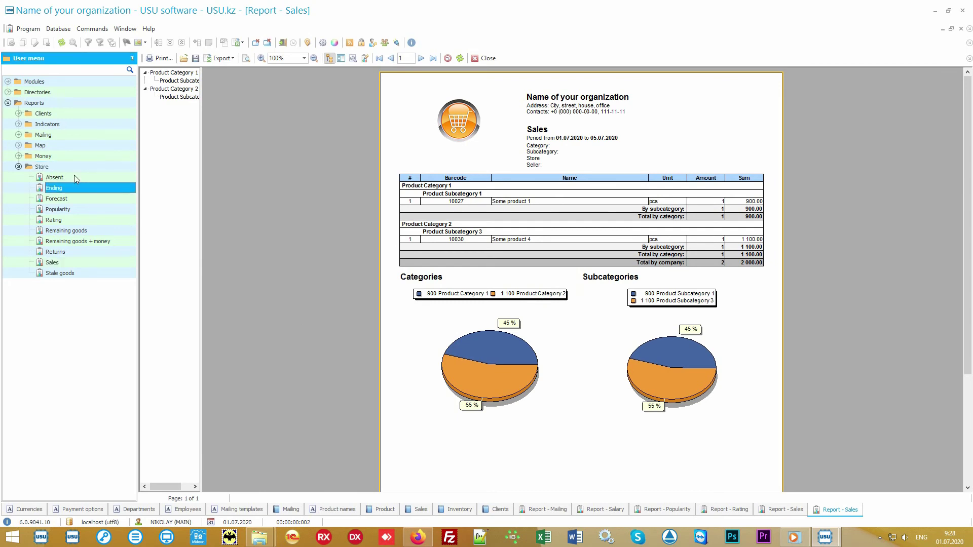
pyautogui.press('Down')
pyautogui.press('Down')
pyautogui.press('Down')
pyautogui.press('Down')
pyautogui.press('Down')
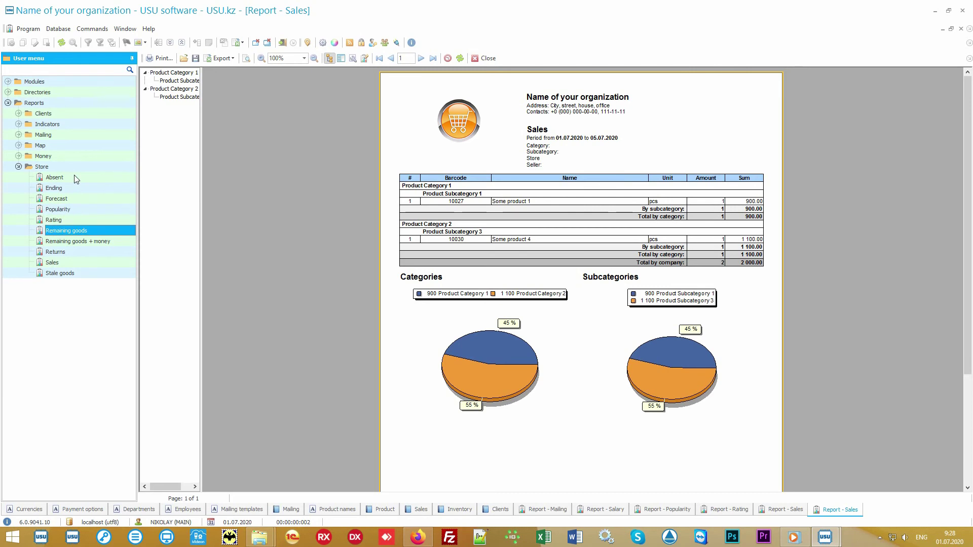
pyautogui.press('Down')
pyautogui.press('Down')
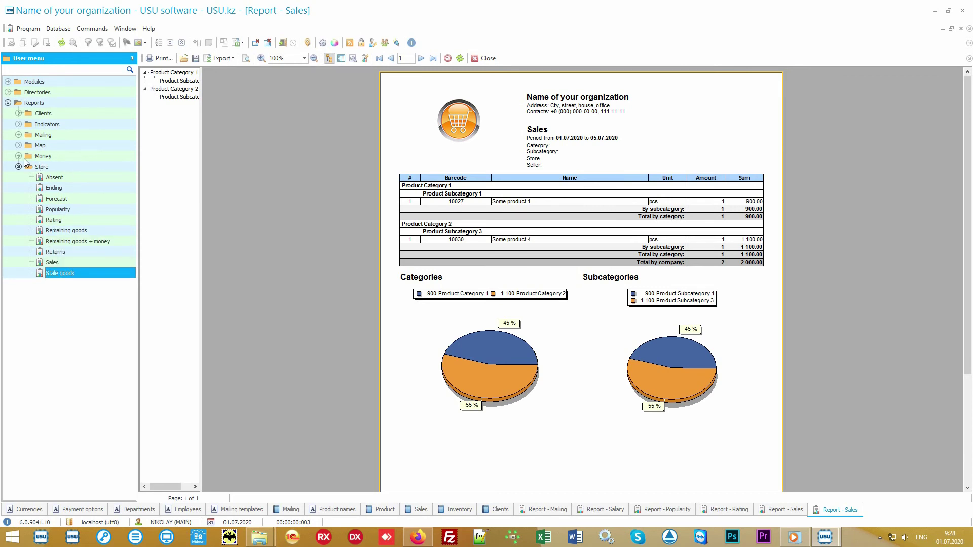
pyautogui.click(18, 156)
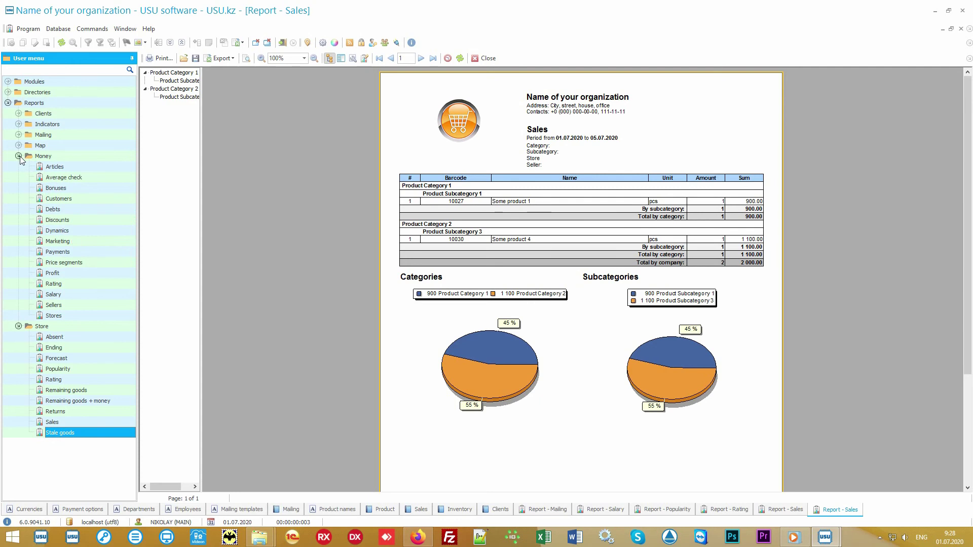
pyautogui.click(19, 156)
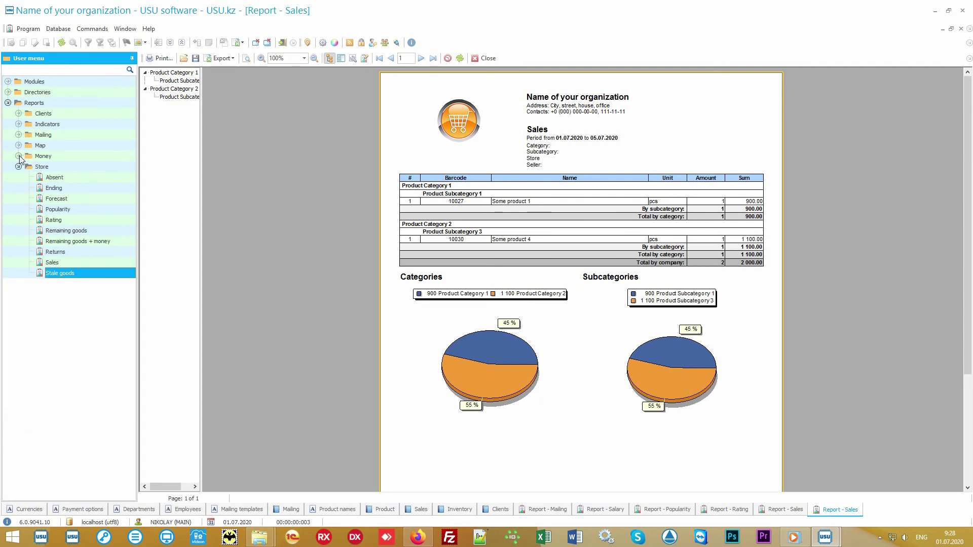
pyautogui.click(62, 167)
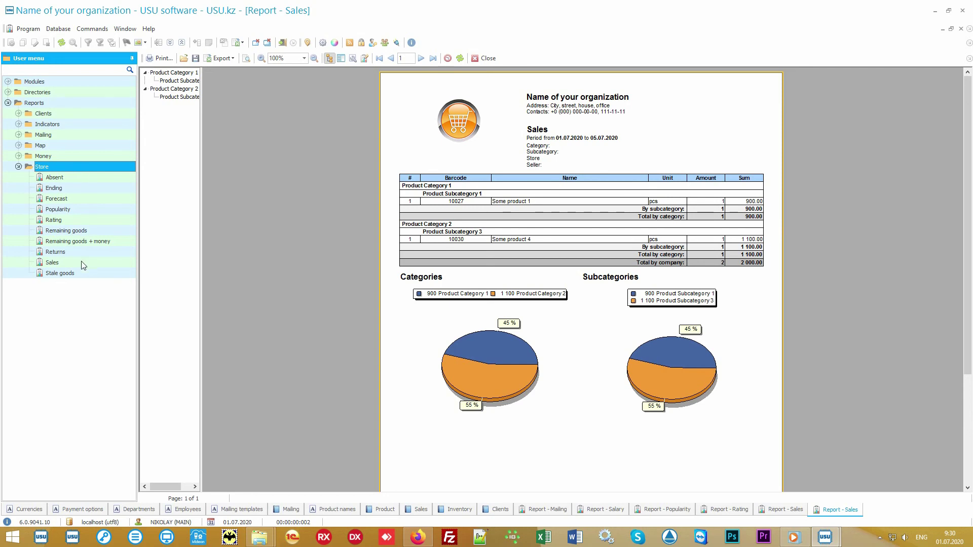
# Open a new Sales report and review its date, category, subcategory, store and seller parameters.
pyautogui.doubleClick(53, 262)
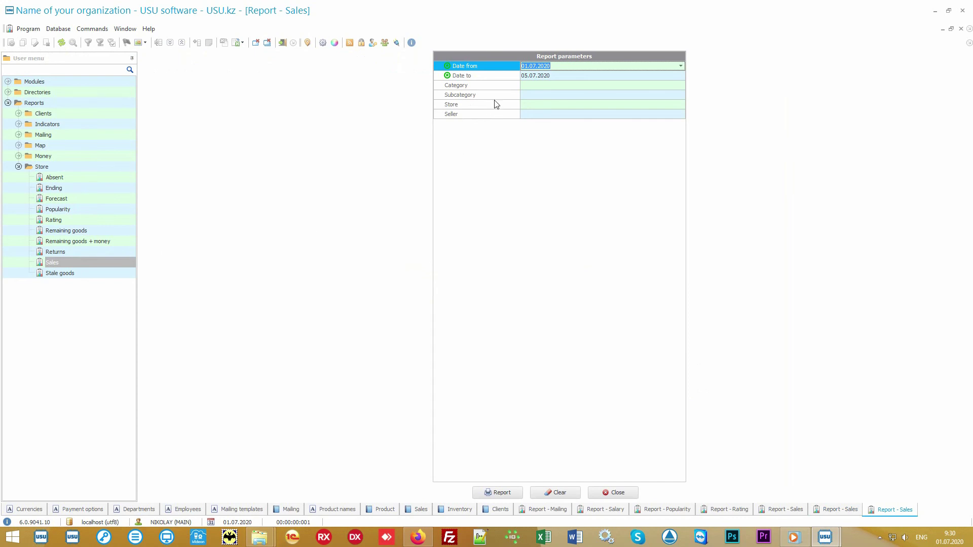
pyautogui.click(501, 80)
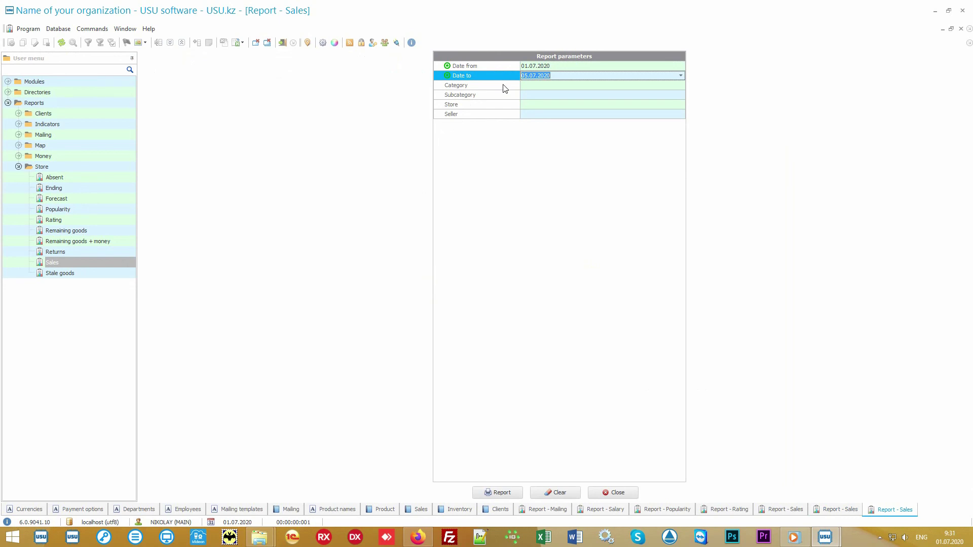
pyautogui.click(504, 87)
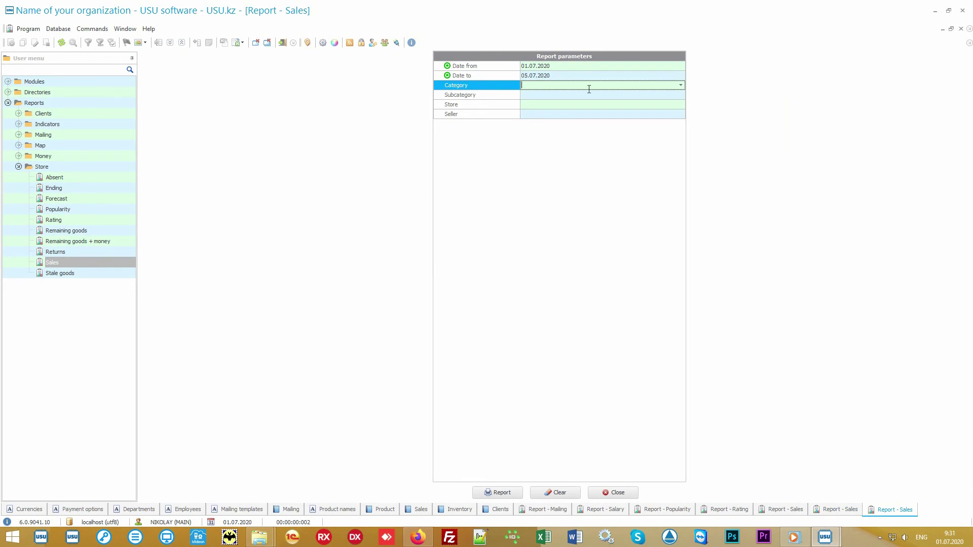
pyautogui.click(681, 86)
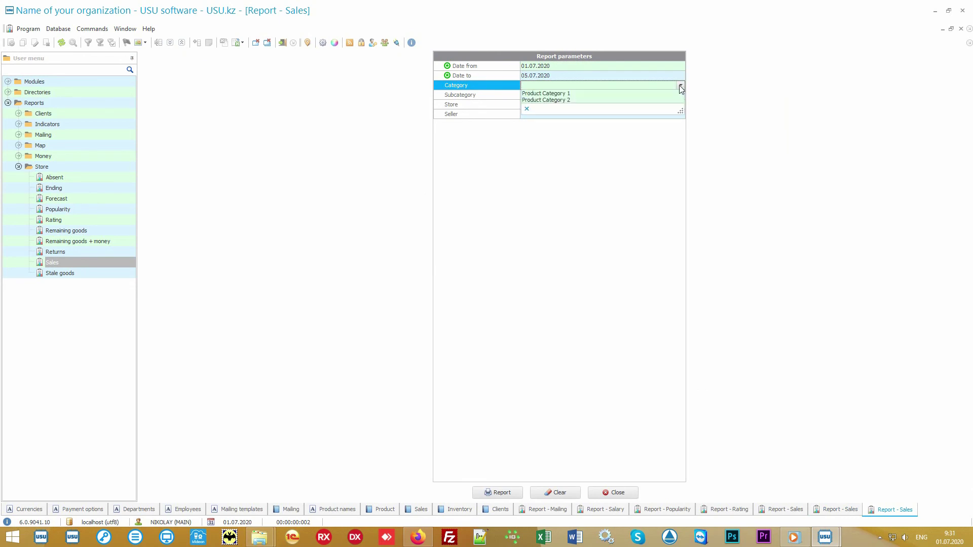
pyautogui.click(680, 86)
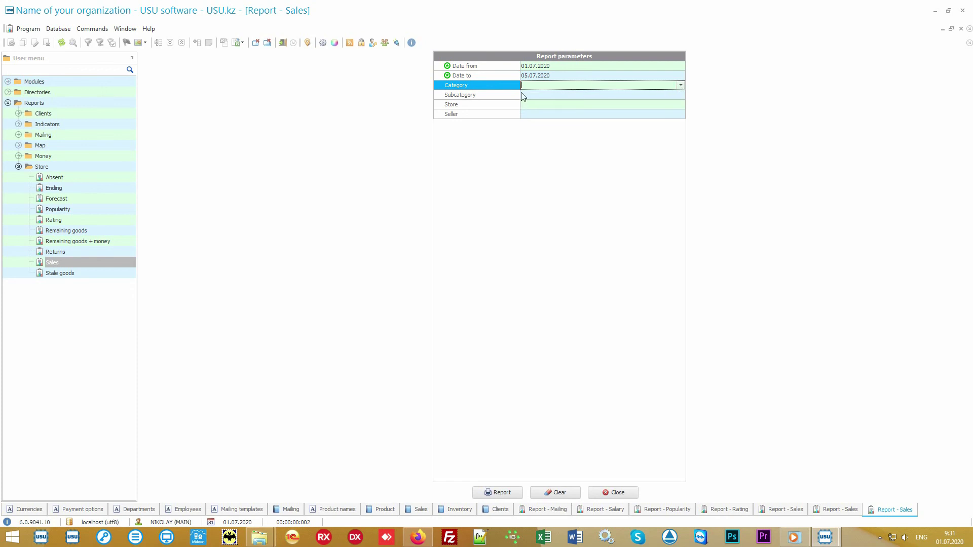
pyautogui.click(503, 97)
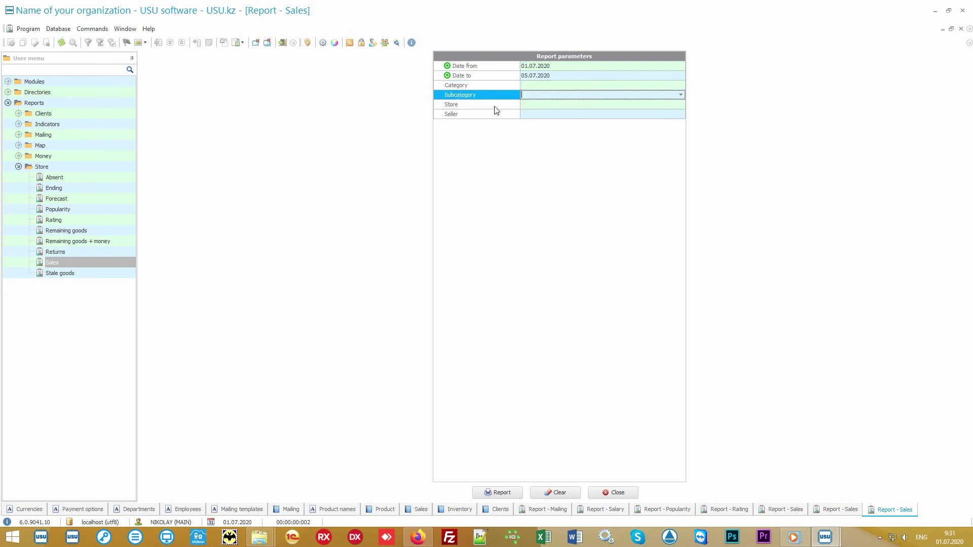
pyautogui.click(496, 107)
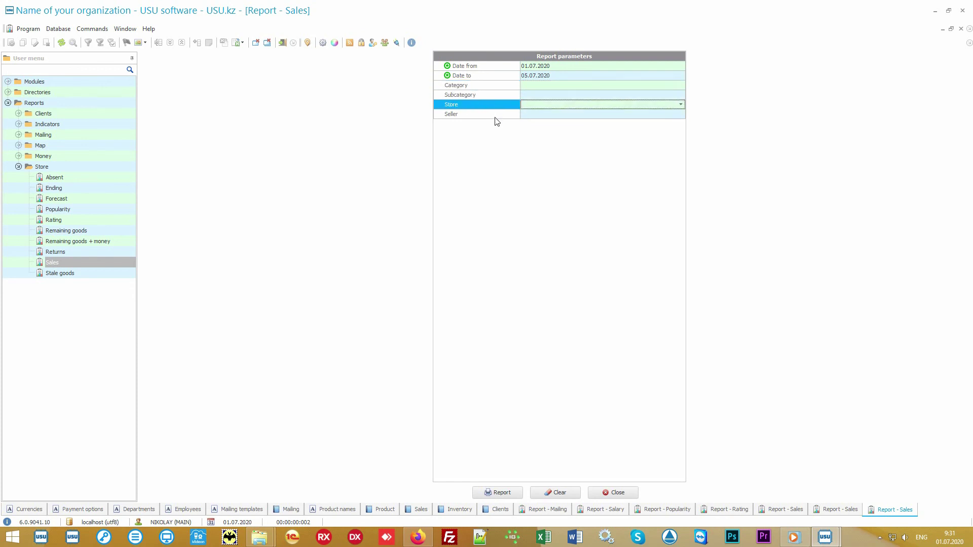
pyautogui.click(495, 116)
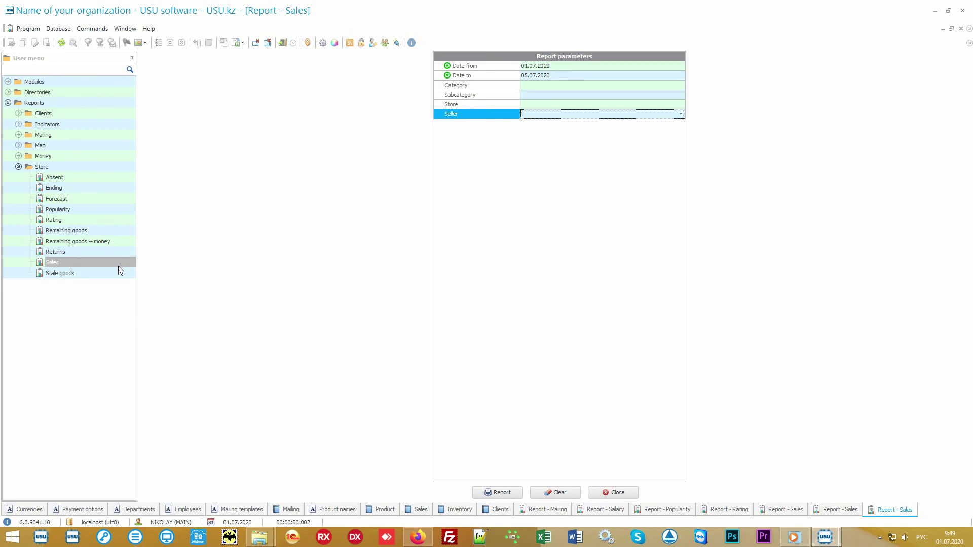
# Generate the Stale goods report from the Store reports for 01.01.2010 to 31.12.2020.
pyautogui.click(92, 274)
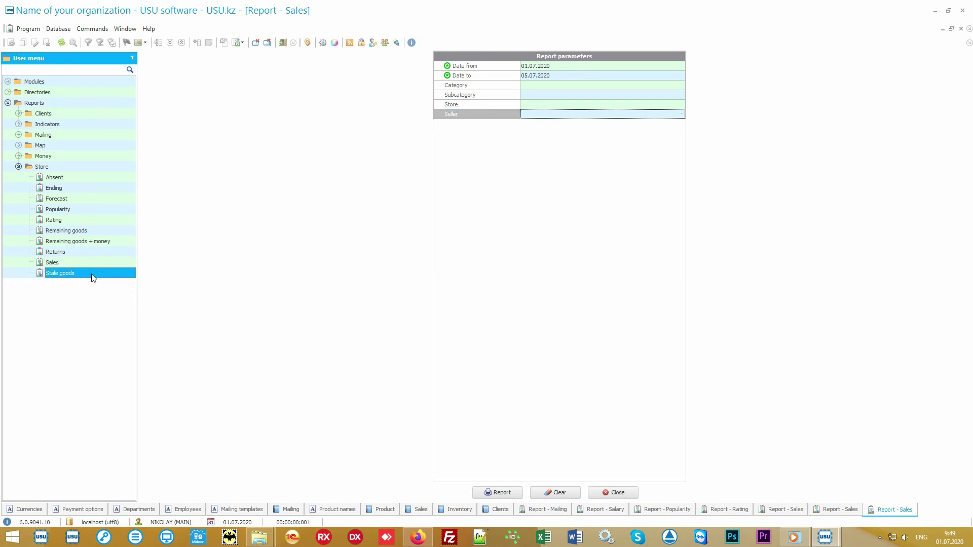
pyautogui.doubleClick(91, 274)
pyautogui.click(495, 494)
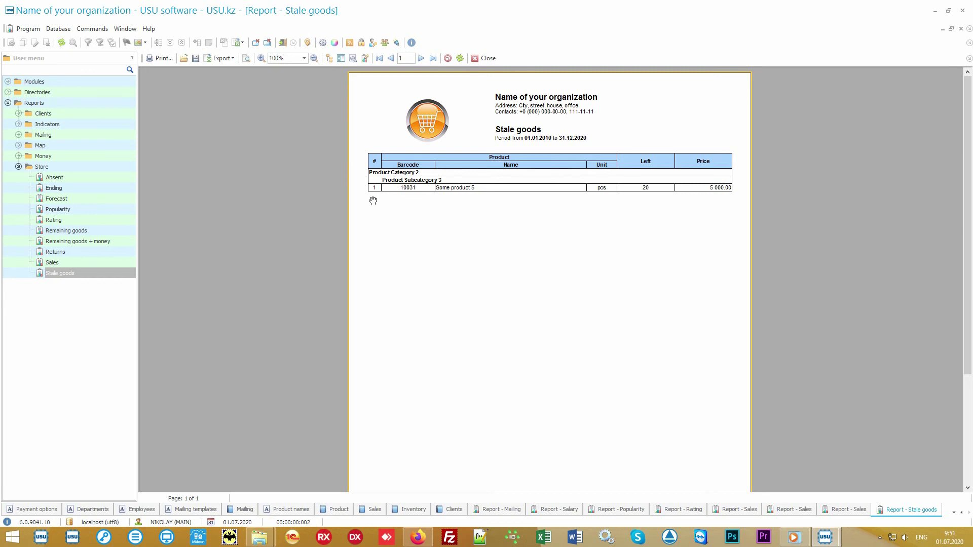
# Generate the store Absent and Returns reports, each for 01.01.2010 to 31.12.2020.
pyautogui.click(67, 179)
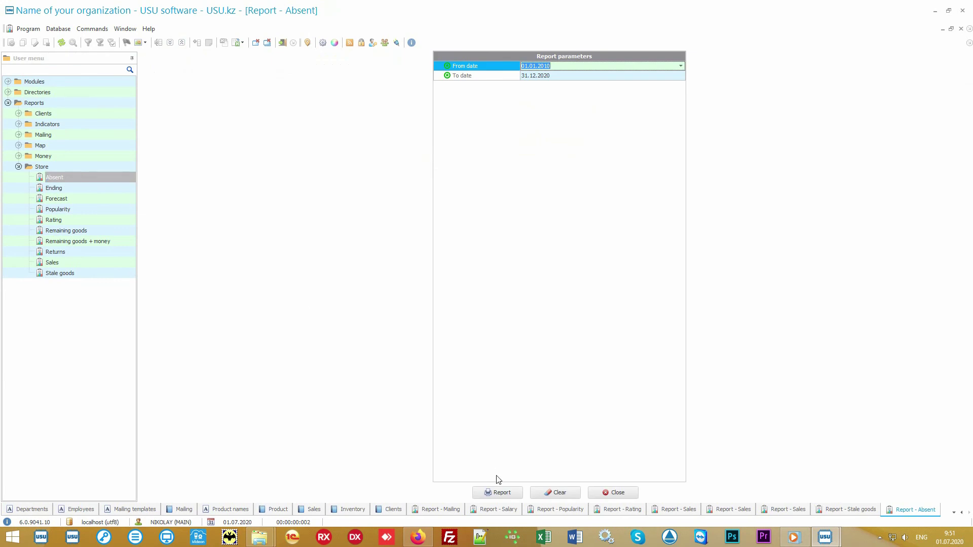
pyautogui.click(509, 492)
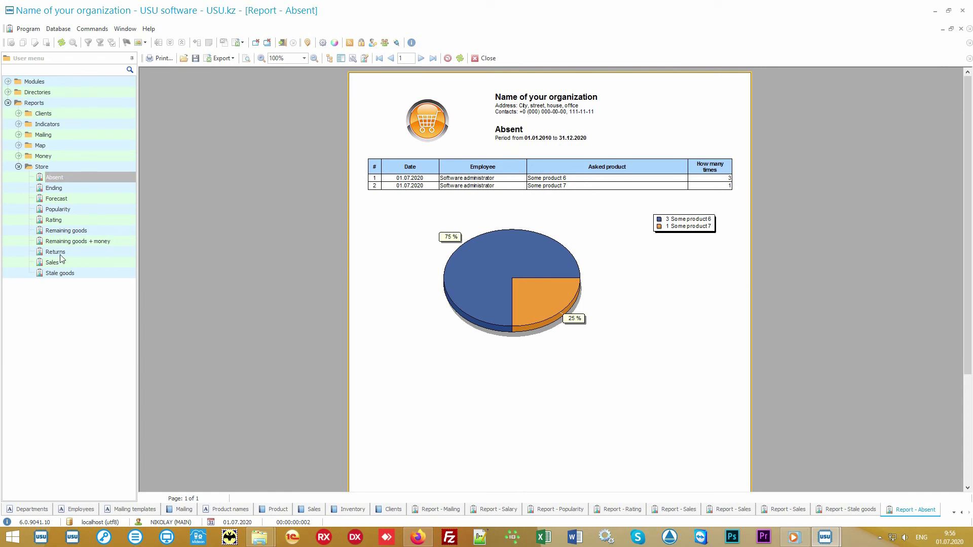
pyautogui.click(64, 252)
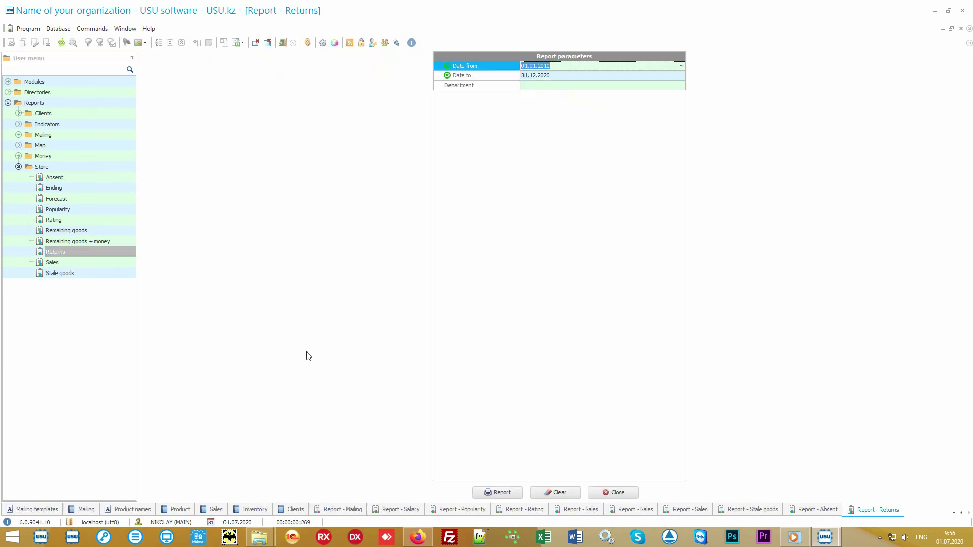
pyautogui.click(495, 489)
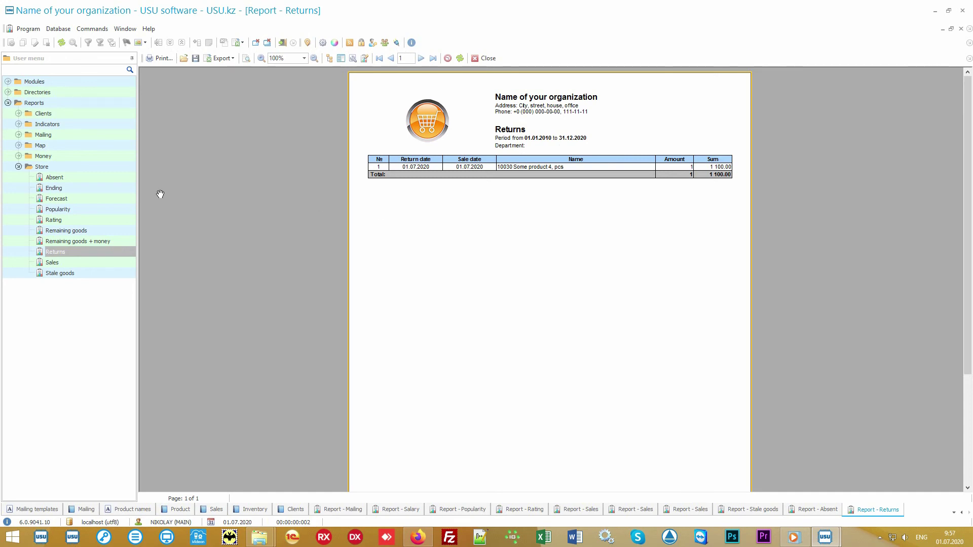
# Generate the store Forecast report for 01.06.2020 to 01.07.2020 and open the Ending report.
pyautogui.click(81, 199)
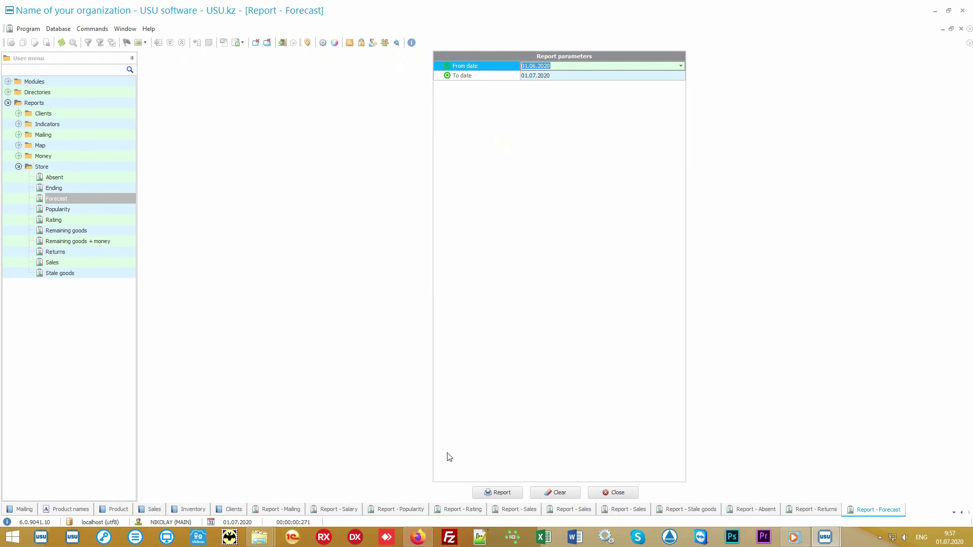
pyautogui.click(503, 495)
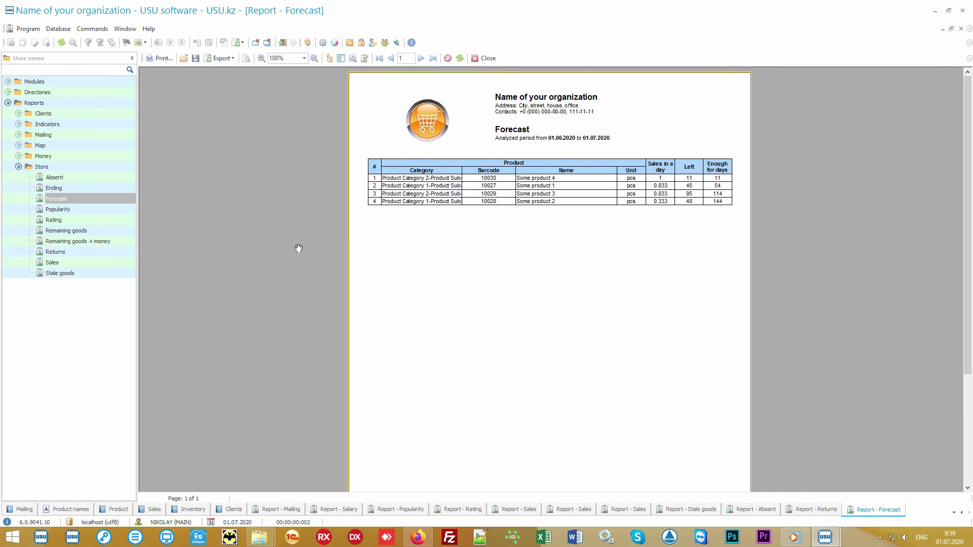
pyautogui.click(108, 187)
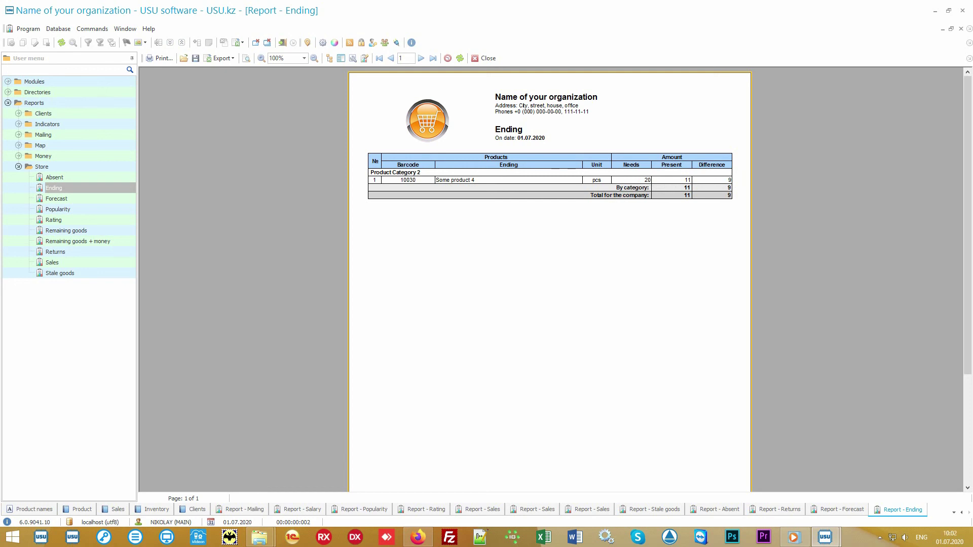
# Generate the Remaining goods report for 01.07.2020 across all departments, categories and subcategories.
pyautogui.click(99, 232)
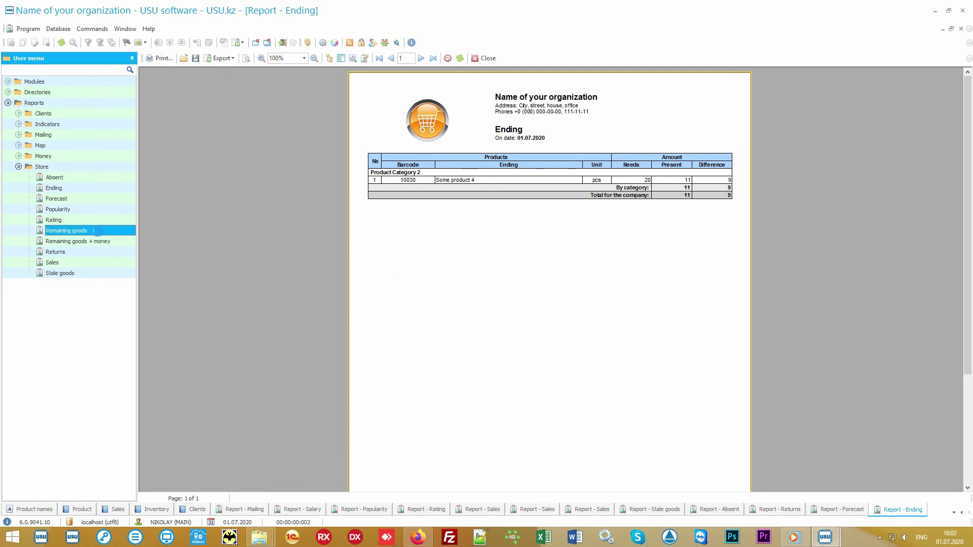
pyautogui.click(509, 493)
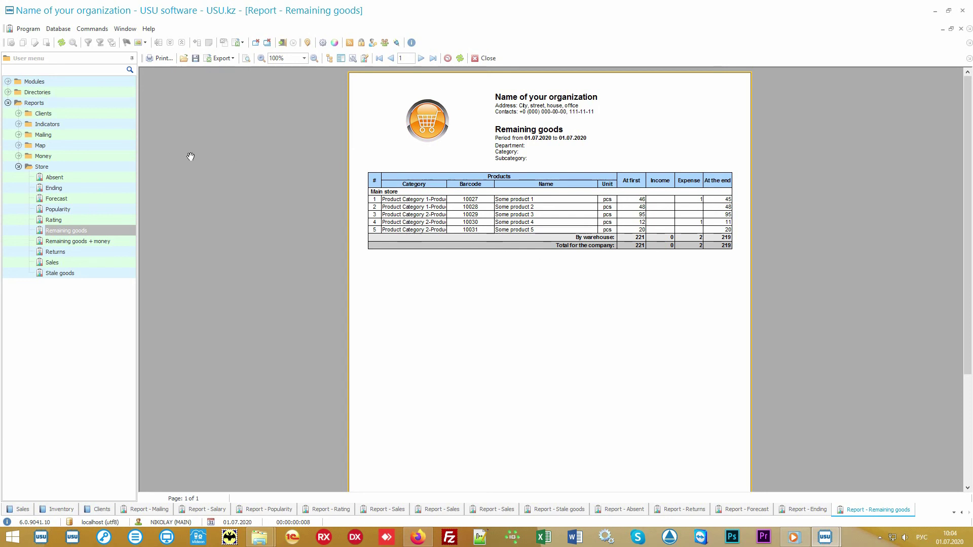
# Expand the Money group of reports and collapse the Store group.
pyautogui.doubleClick(95, 156)
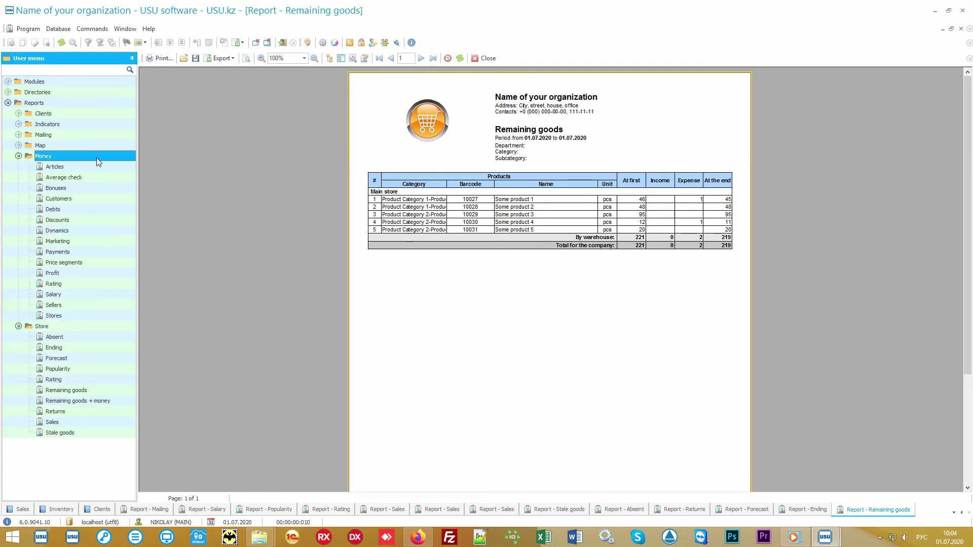
pyautogui.click(33, 328)
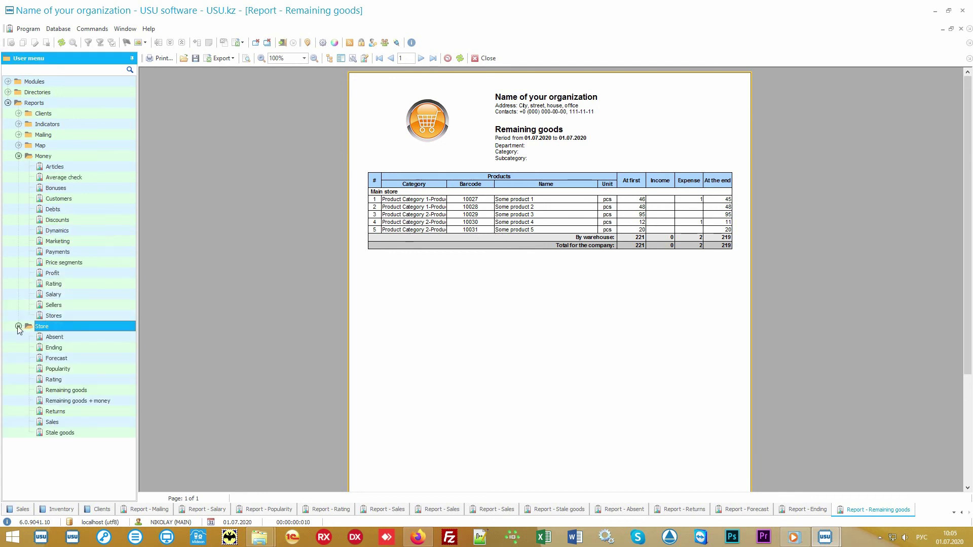
pyautogui.click(18, 326)
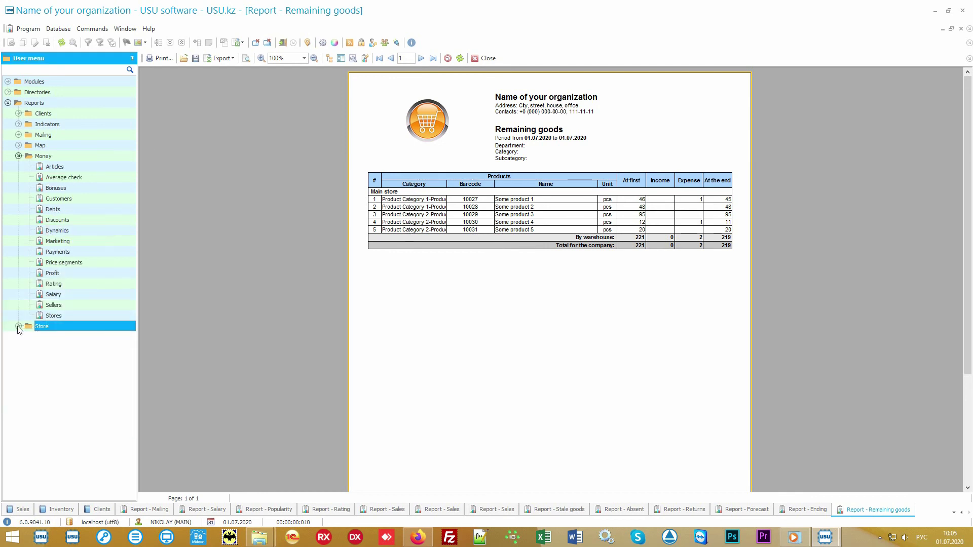
pyautogui.click(76, 160)
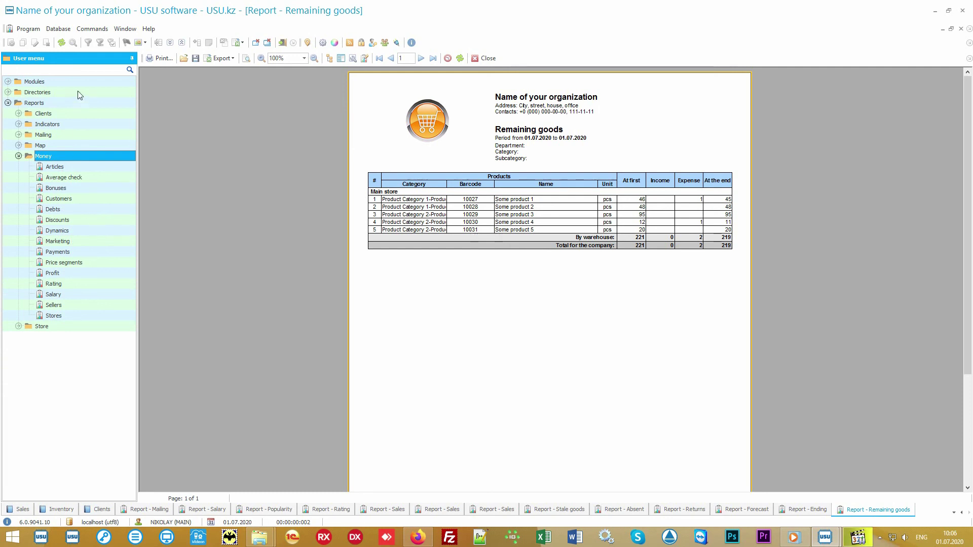
# Open the Financial items directory from the Money group of the Directories.
pyautogui.doubleClick(78, 92)
pyautogui.doubleClick(68, 134)
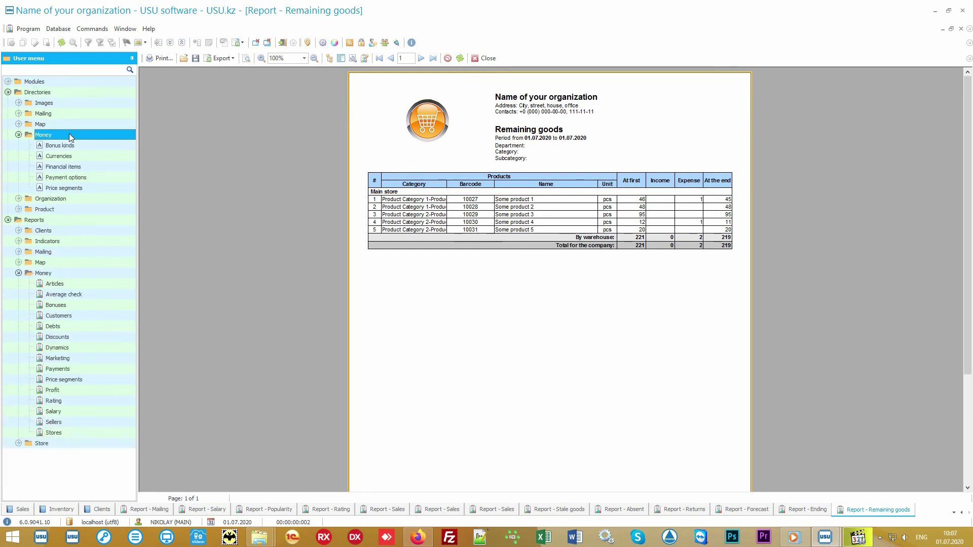
pyautogui.doubleClick(96, 166)
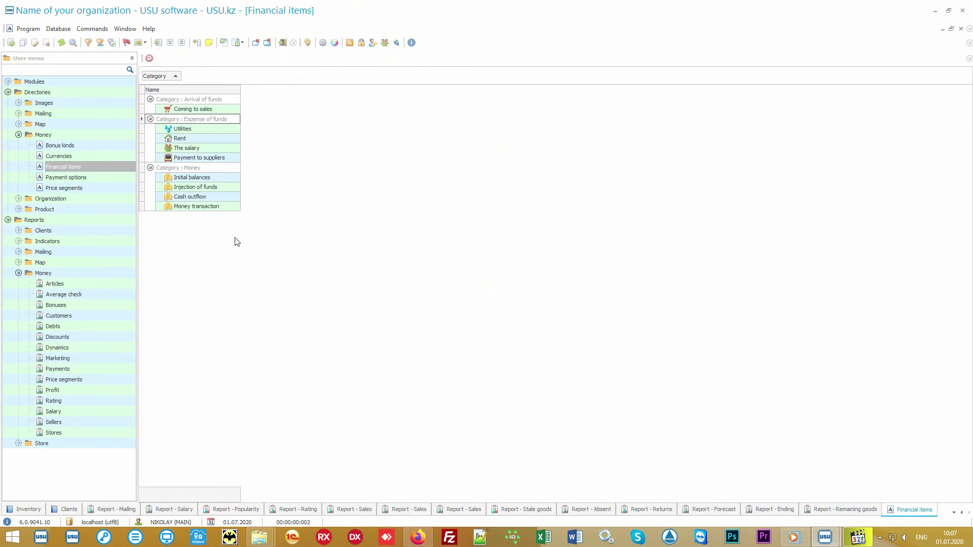
# Generate the money Articles and Average check reports, each for 01.01.2010 to 31.12.2020.
pyautogui.doubleClick(92, 283)
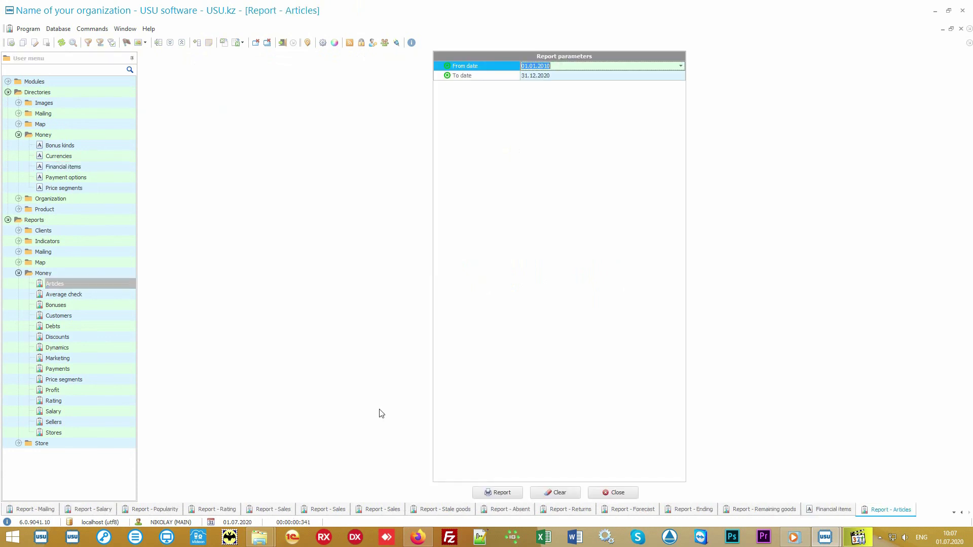
pyautogui.click(490, 492)
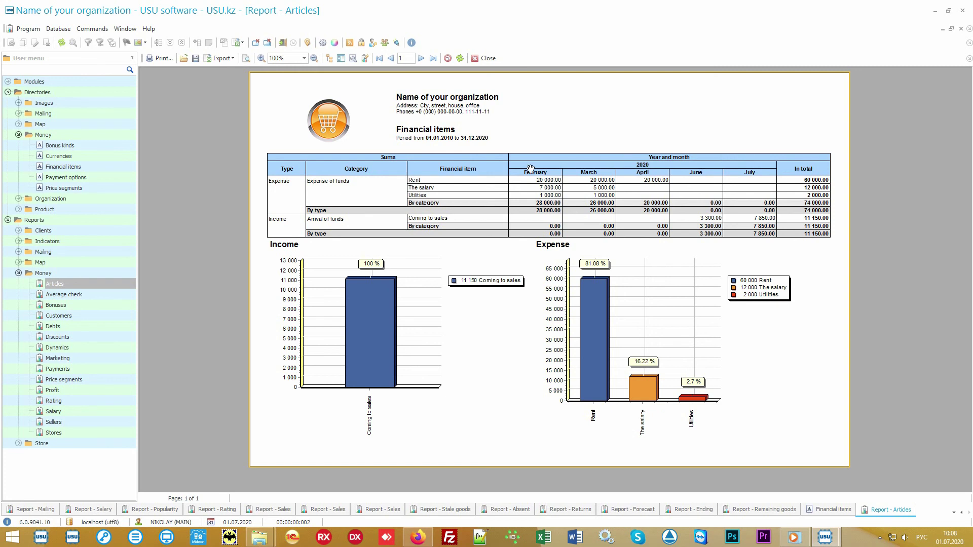
pyautogui.moveTo(726, 260)
pyautogui.click(64, 295)
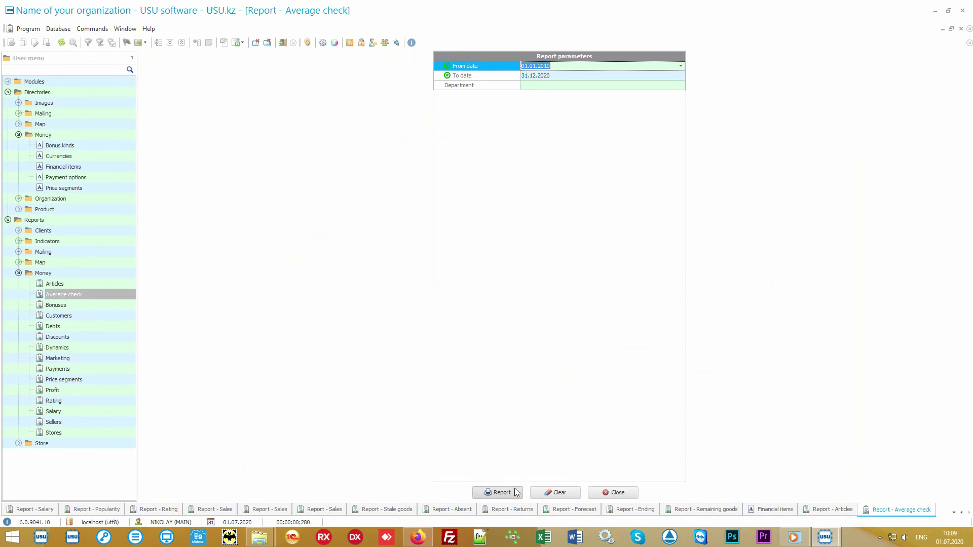
pyautogui.click(516, 493)
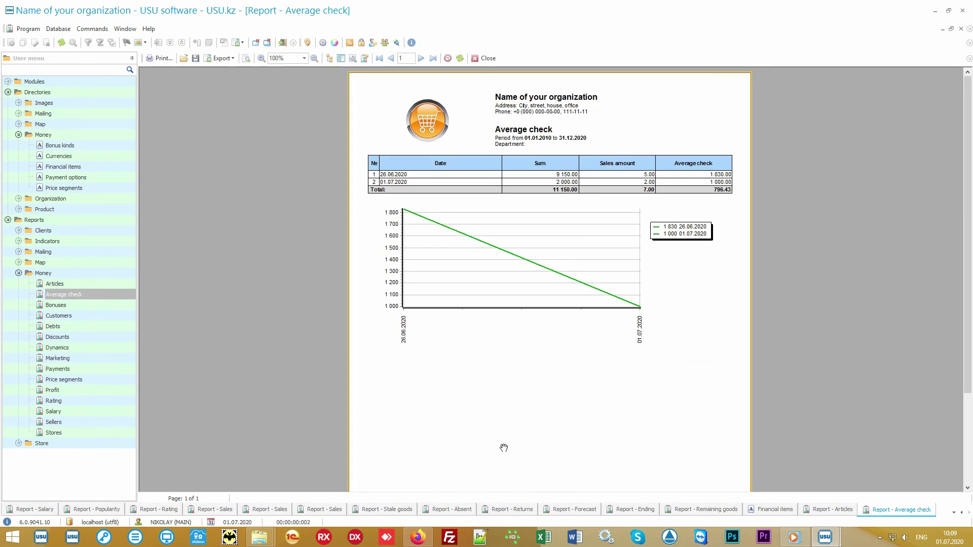
pyautogui.moveTo(406, 327)
# Generate the money Price segments and Rating reports, each for 01.01.2010 to 31.12.2020.
pyautogui.click(104, 379)
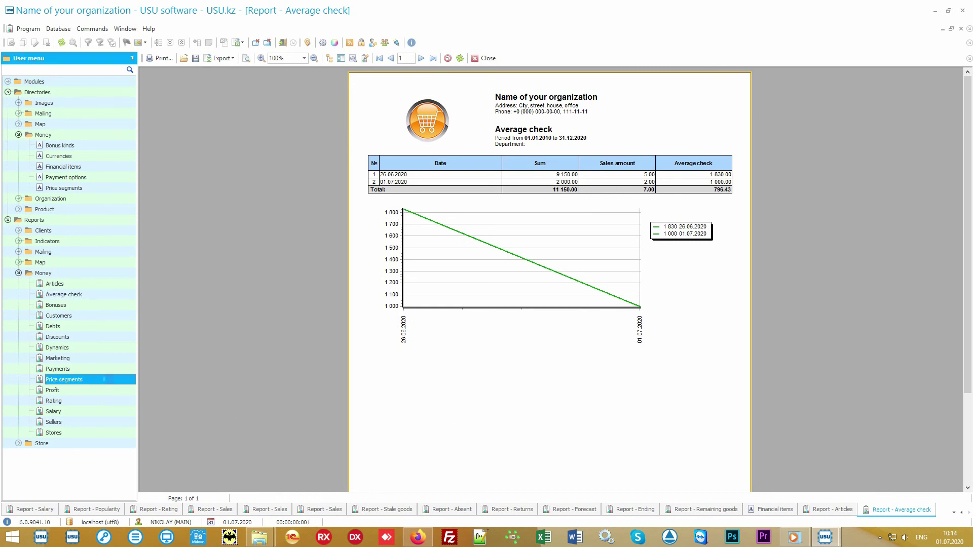
pyautogui.click(498, 493)
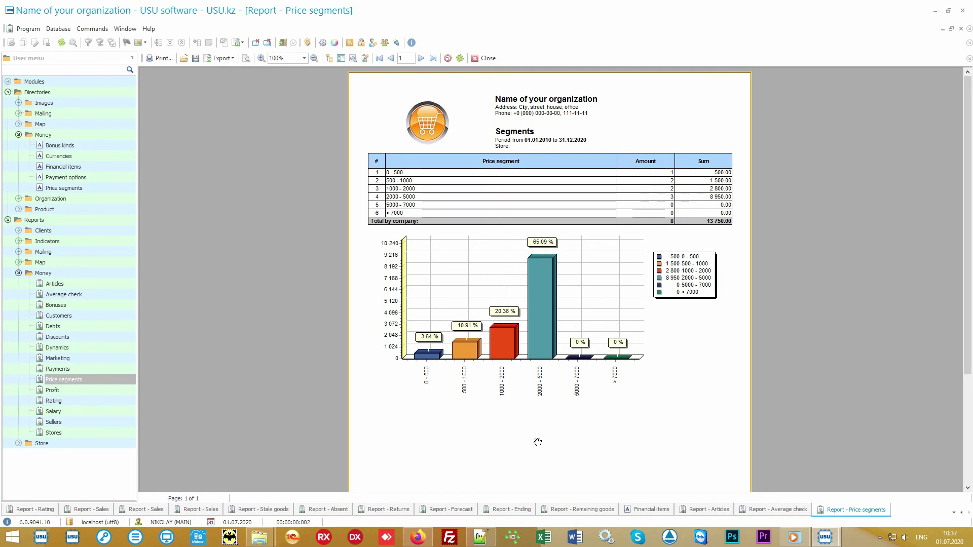
pyautogui.click(93, 404)
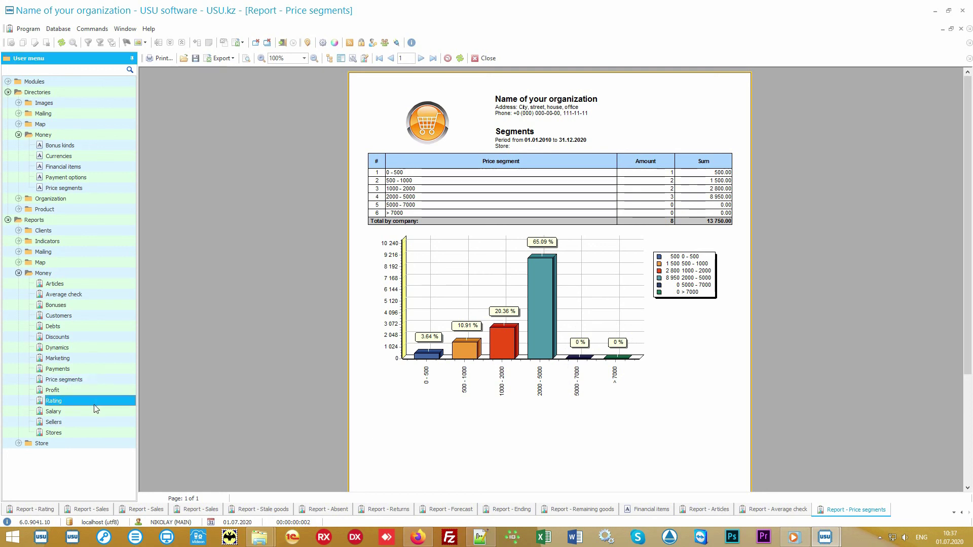
pyautogui.doubleClick(98, 403)
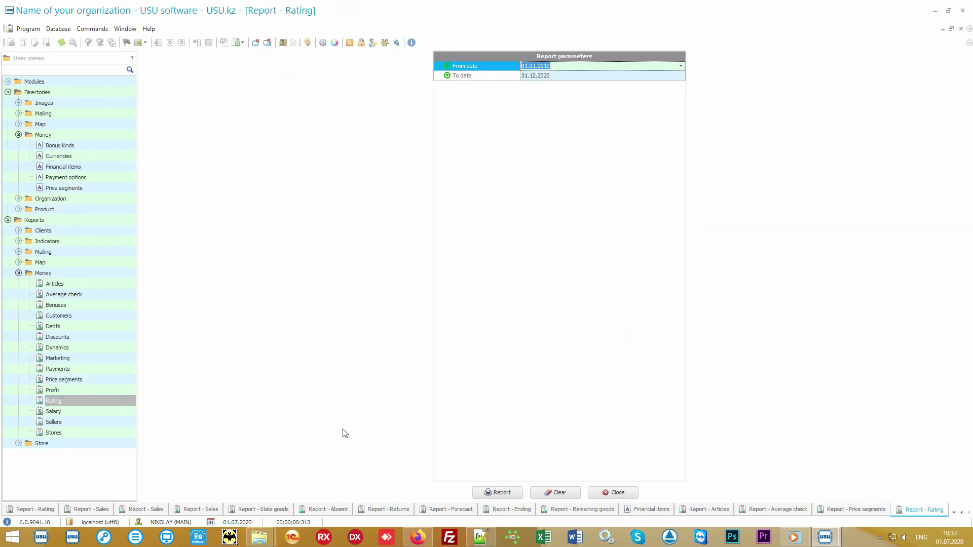
pyautogui.click(497, 492)
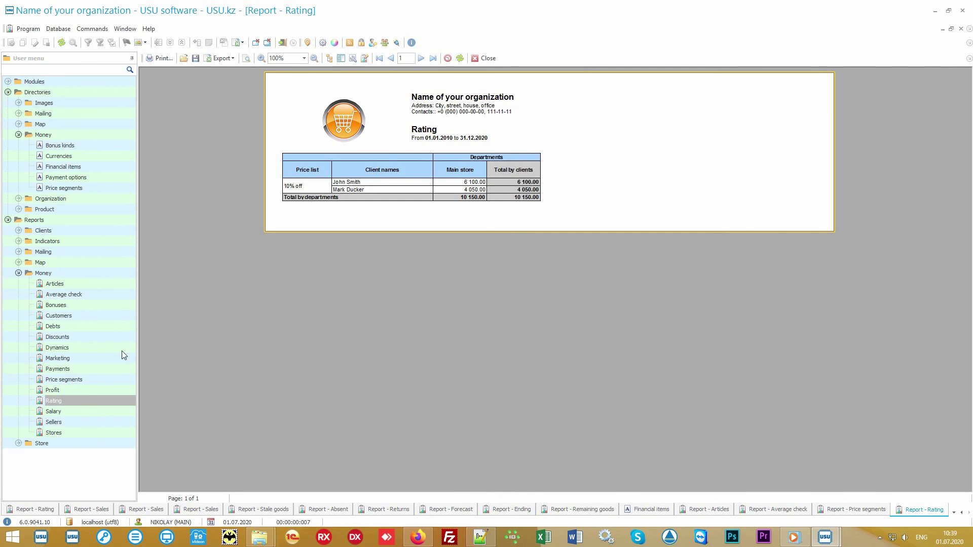
# Generate the money Marketing and Stores reports, each for 01.01.2010 to 31.12.2020.
pyautogui.click(96, 357)
pyautogui.click(487, 493)
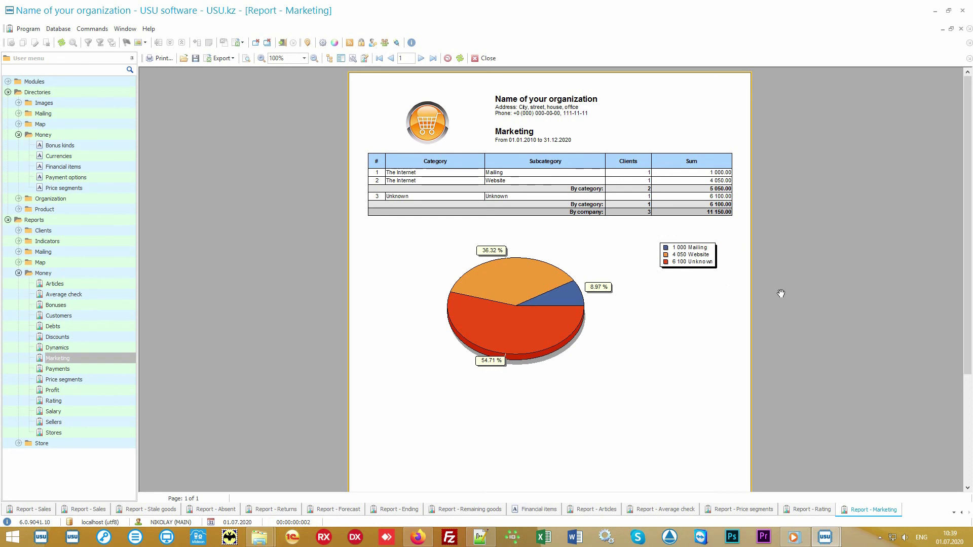
pyautogui.click(99, 430)
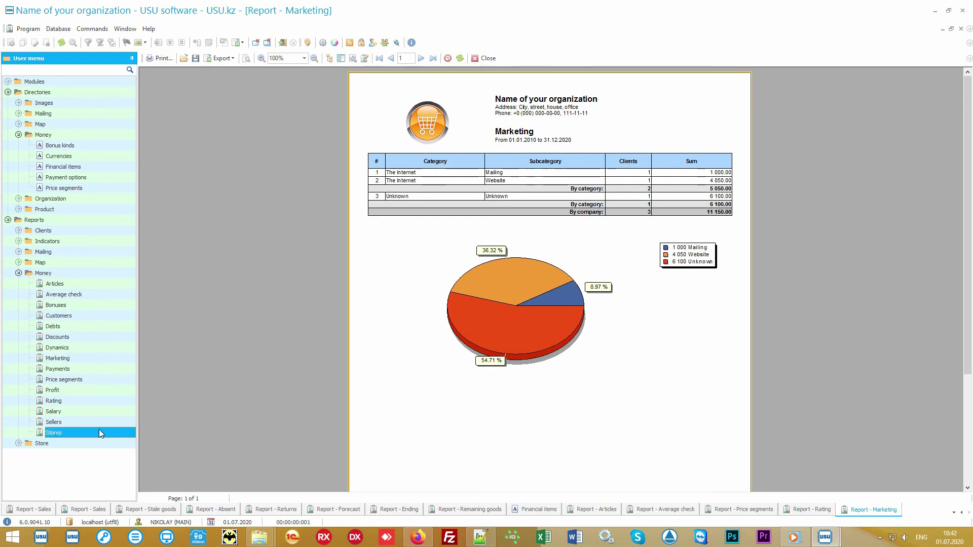
pyautogui.click(501, 494)
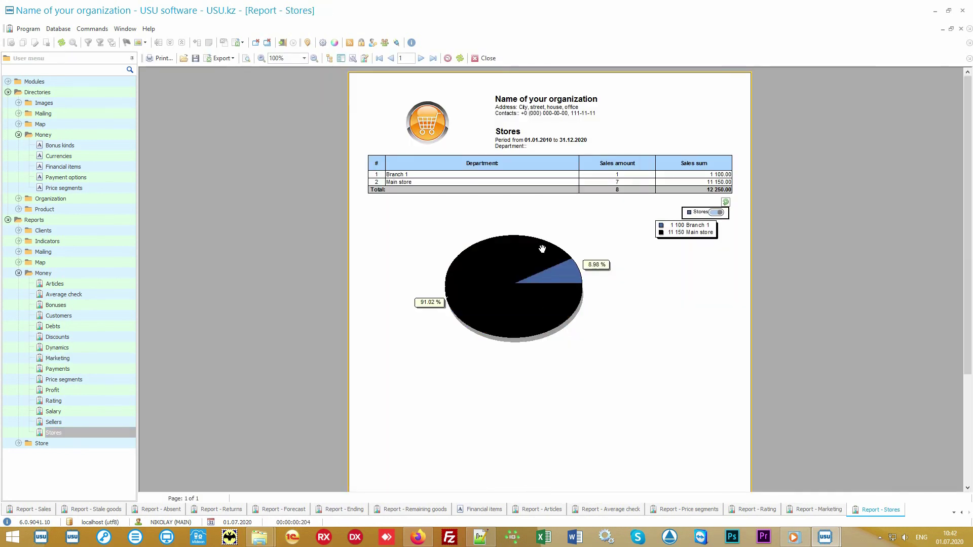
# Generate the money Sellers report and the Salary report for all employees, each for 01.01.2010 to 31.12.2020.
pyautogui.click(92, 423)
pyautogui.click(497, 493)
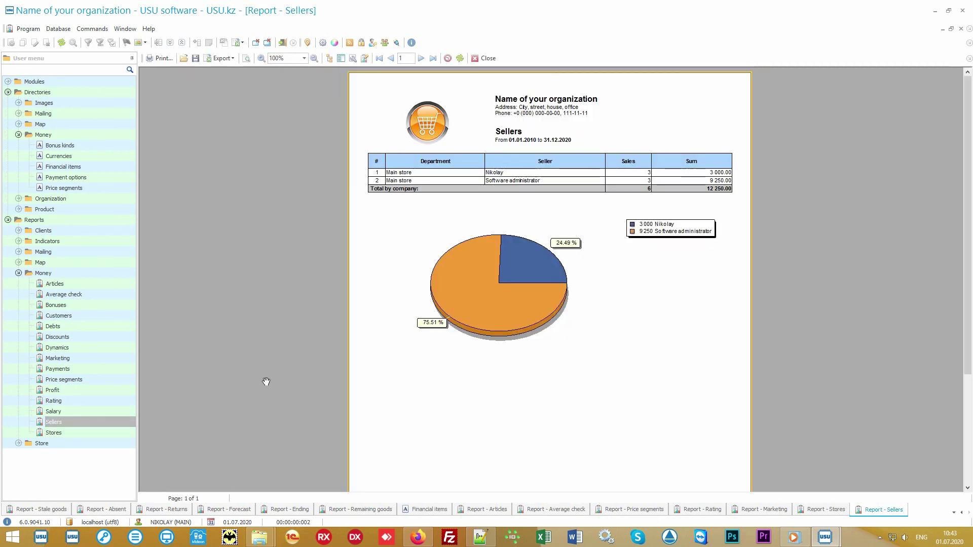
pyautogui.click(87, 411)
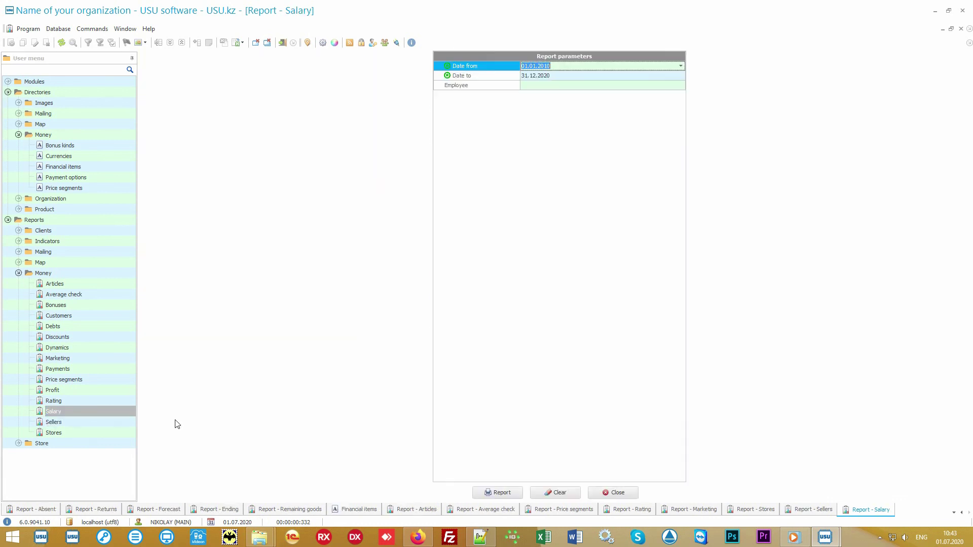
pyautogui.click(494, 492)
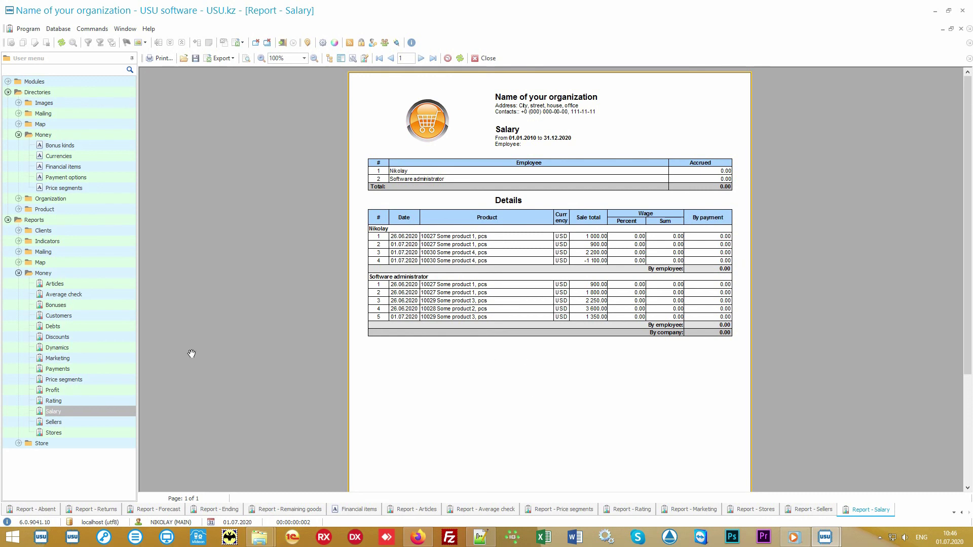
# Generate the money Discounts report for 01.01.2010 to 31.12.2020 across all departments, and switch to the Audit window.
pyautogui.click(112, 337)
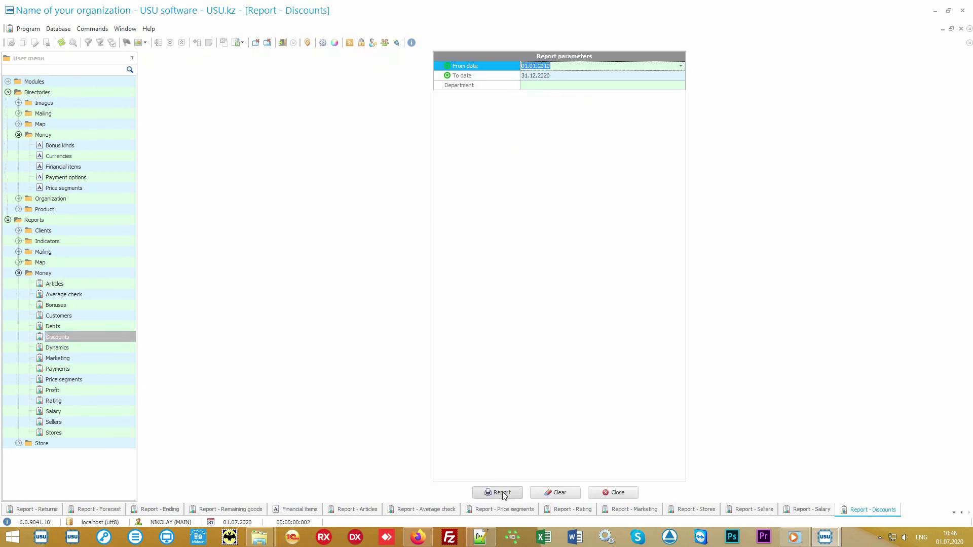
pyautogui.click(499, 491)
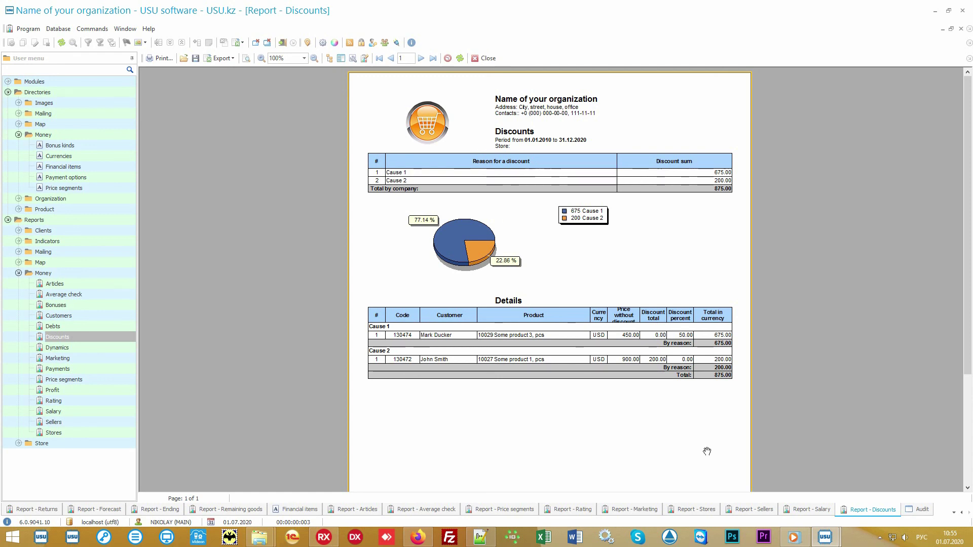
pyautogui.click(921, 510)
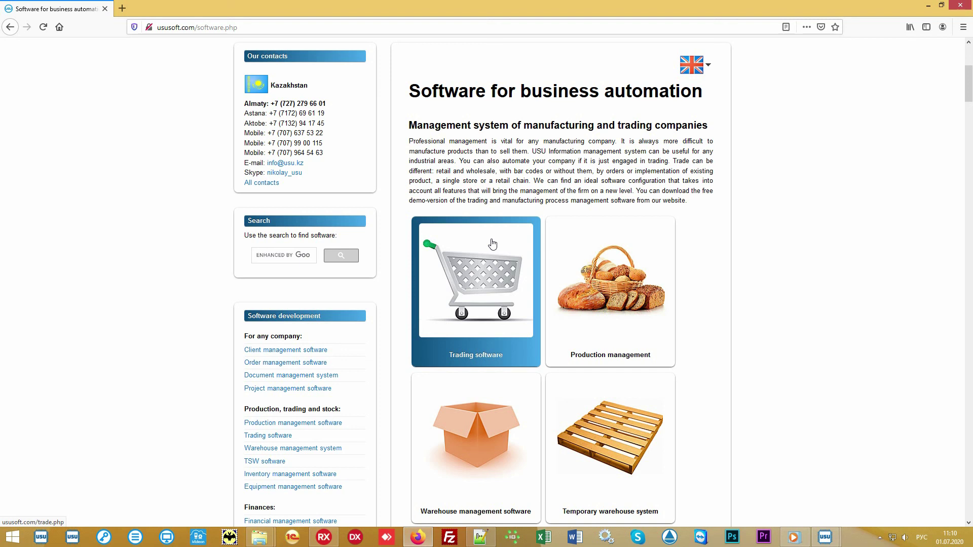
# Open the Price page of ususoft.com in the browser and show the prices in US dollar - USD, highlighting the final total.
pyautogui.scroll(5, 491, 244)
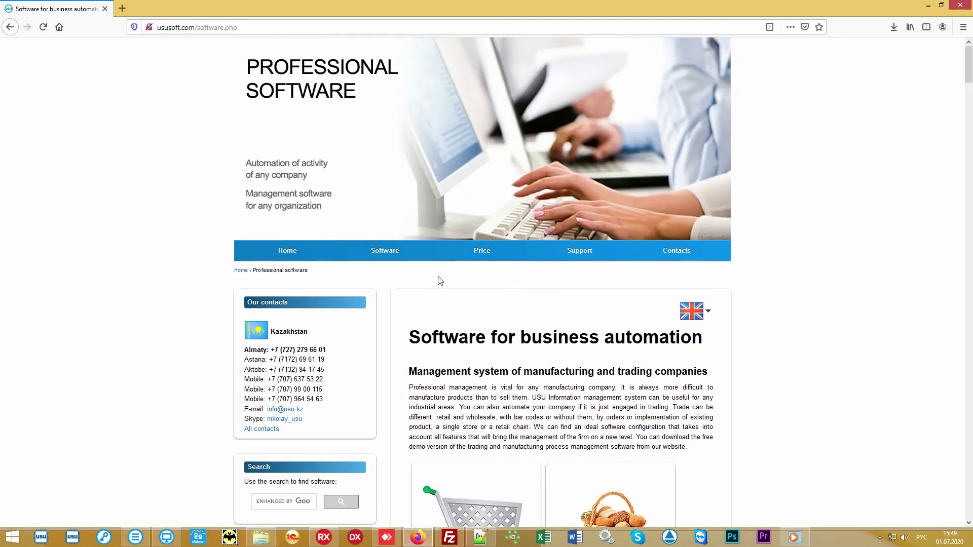
pyautogui.click(475, 259)
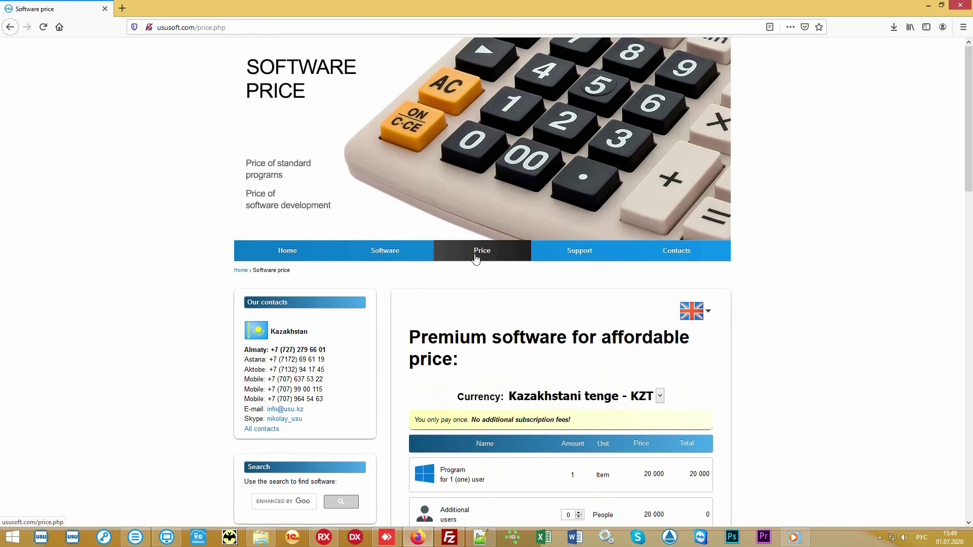
pyautogui.scroll(-5, 807, 330)
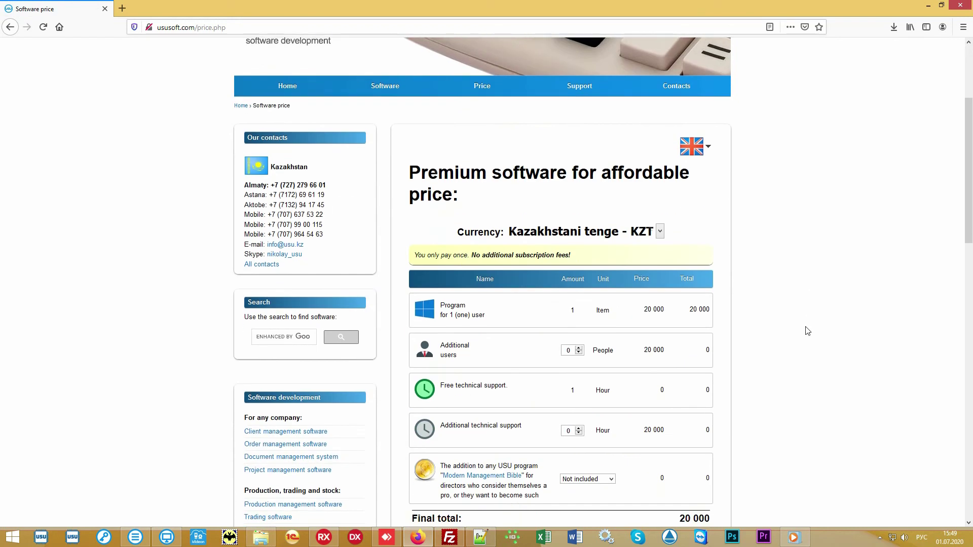
pyautogui.click(660, 138)
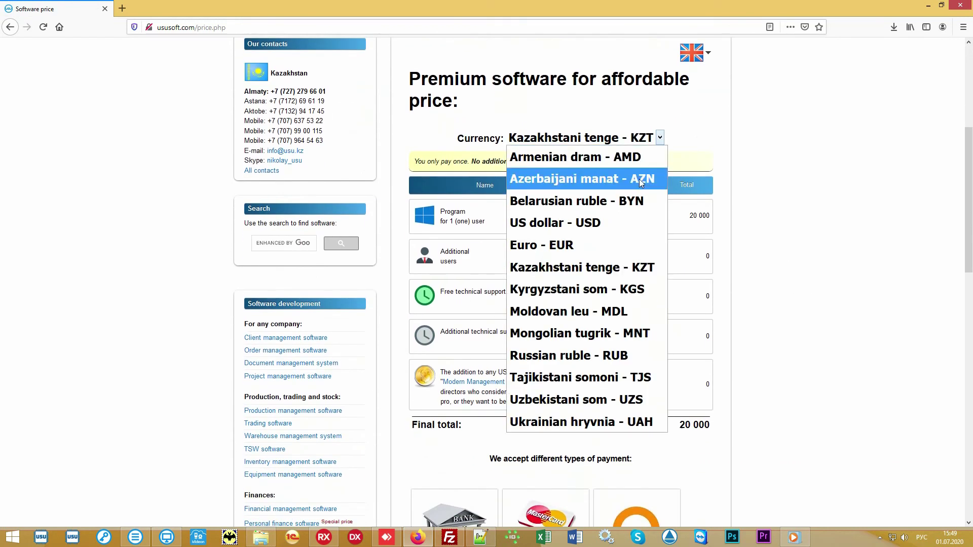
pyautogui.click(599, 232)
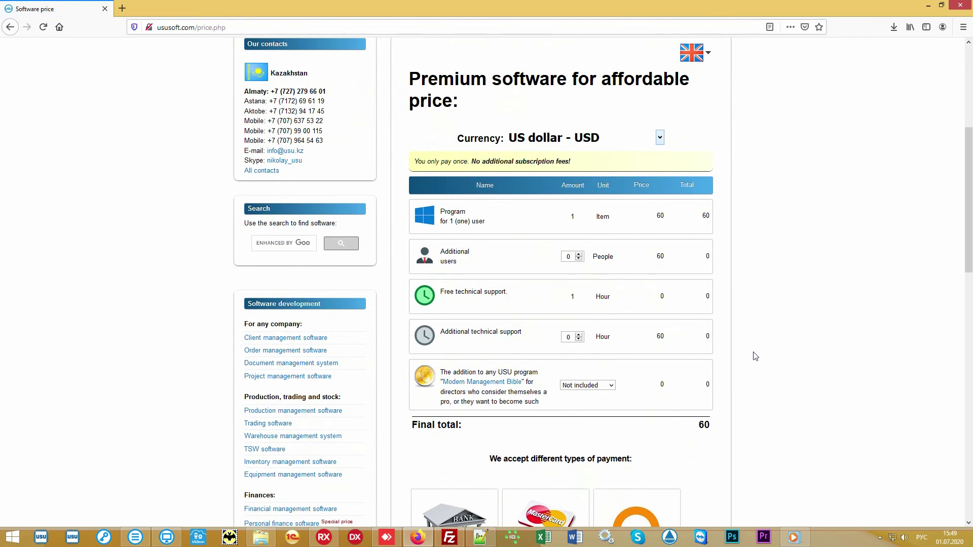
pyautogui.doubleClick(704, 425)
pyautogui.click(676, 428)
pyautogui.scroll(-2, 828, 266)
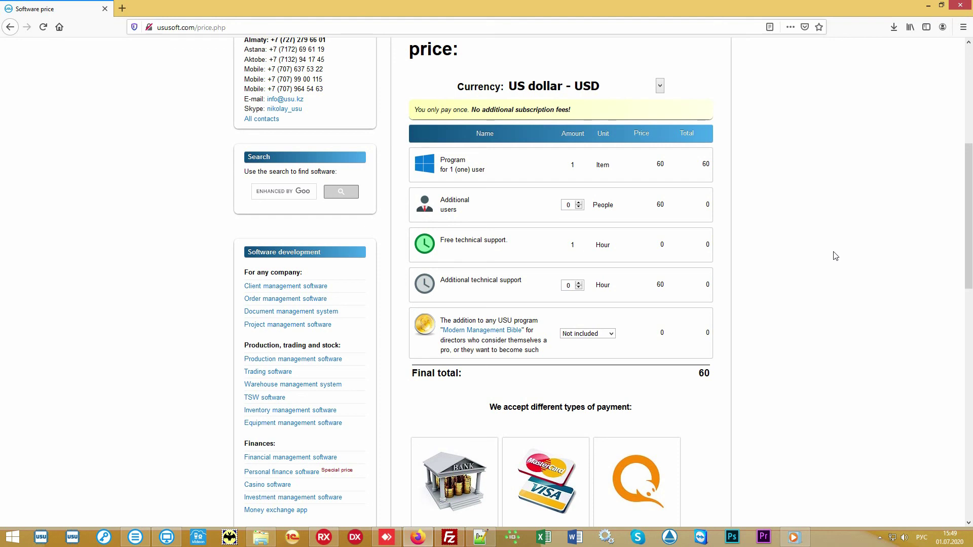
# Open the website's Contacts page and look through the contact details for each country.
pyautogui.scroll(10, 835, 256)
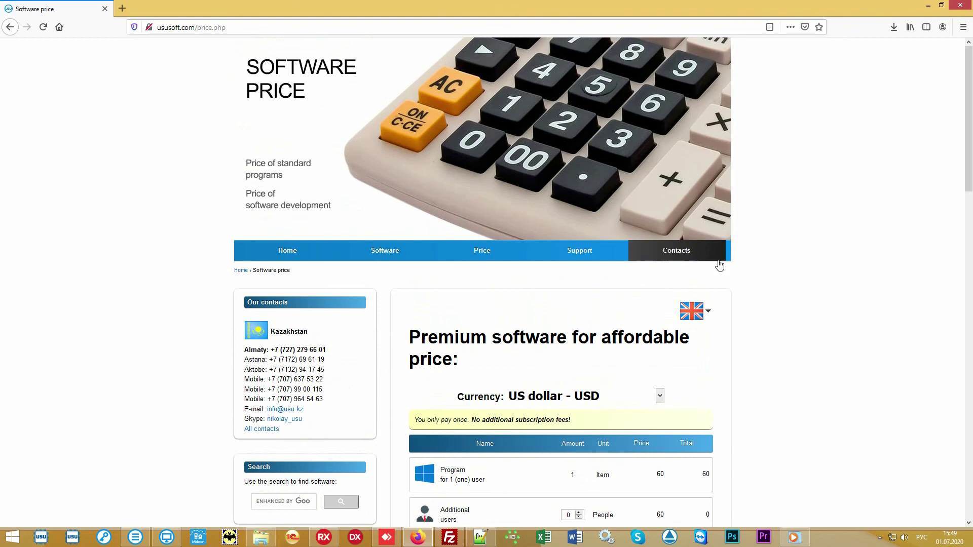
pyautogui.click(689, 253)
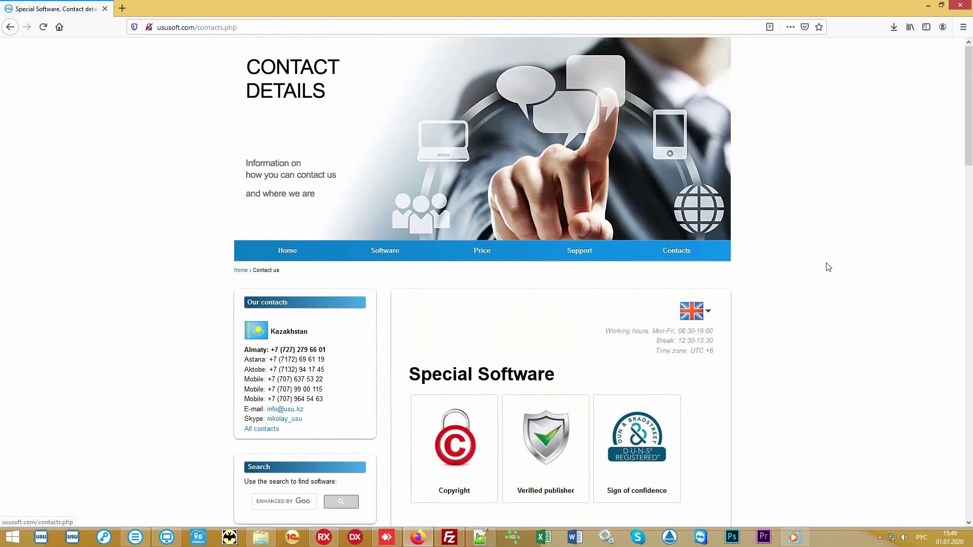
pyautogui.scroll(-9, 829, 267)
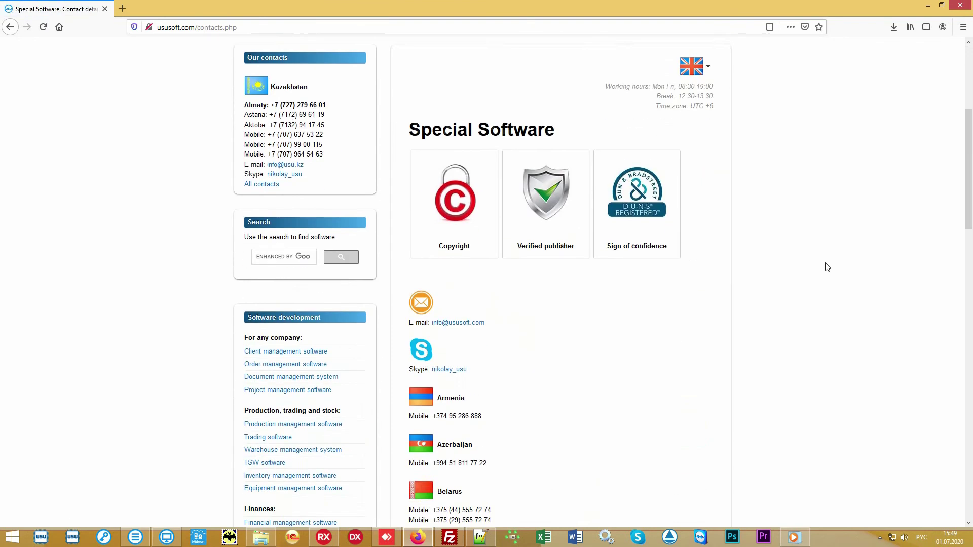
pyautogui.scroll(-6, 819, 268)
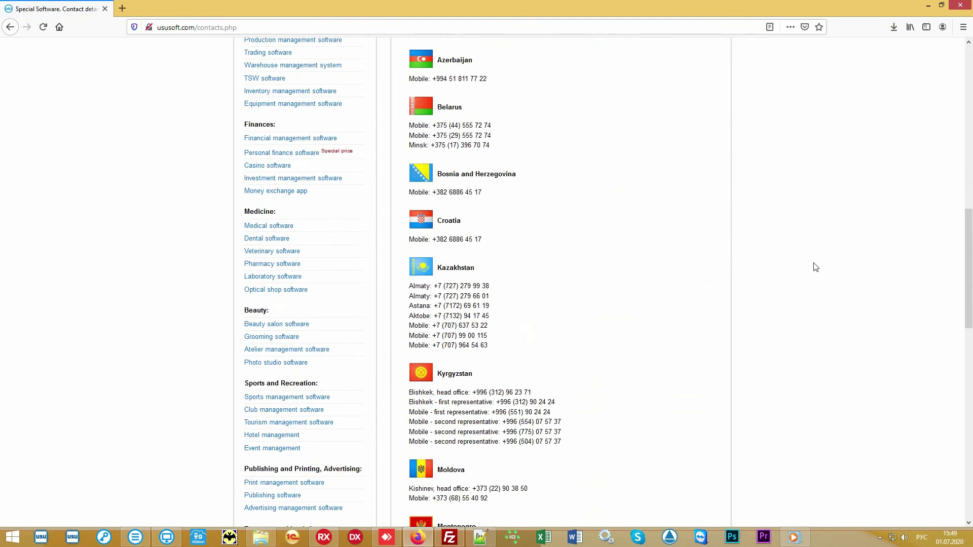
pyautogui.scroll(-6, 811, 266)
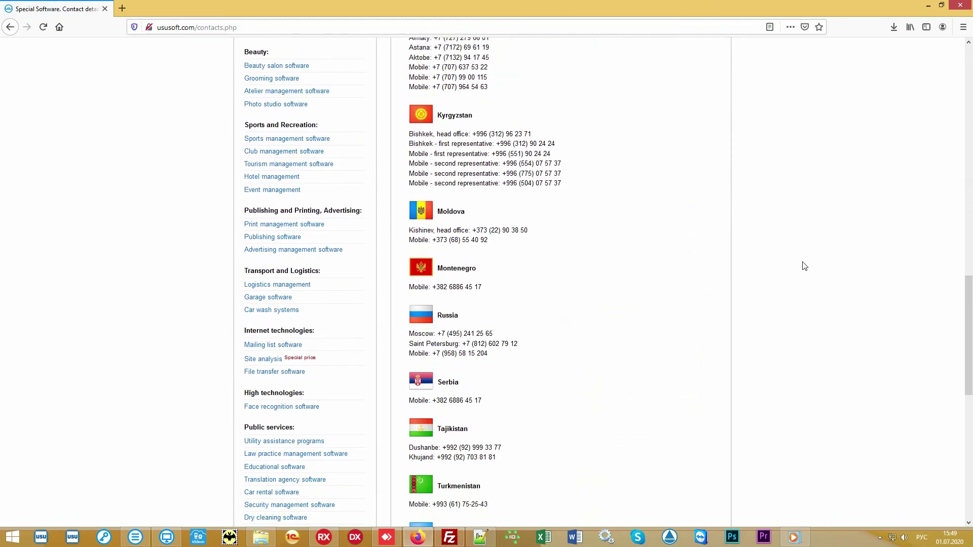
pyautogui.scroll(6, 805, 263)
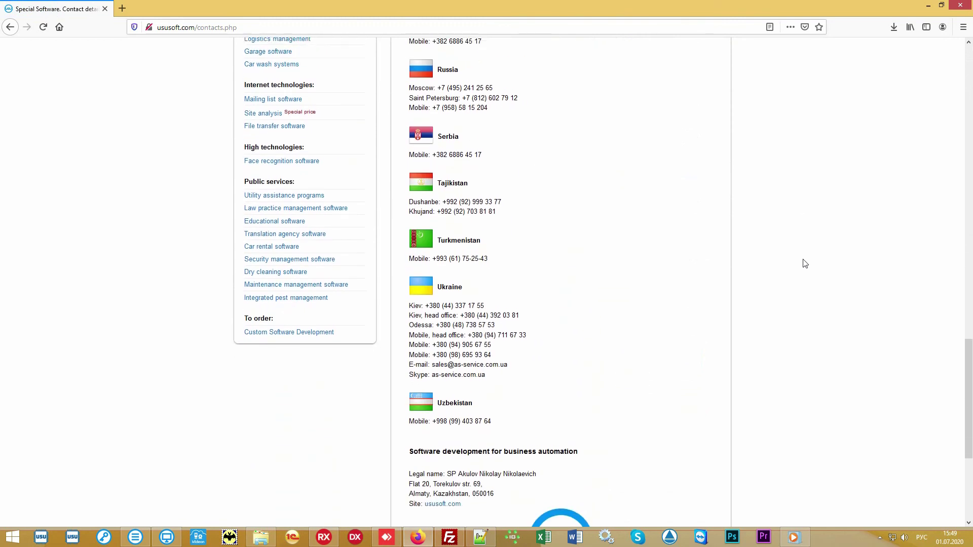
pyautogui.scroll(15, 804, 263)
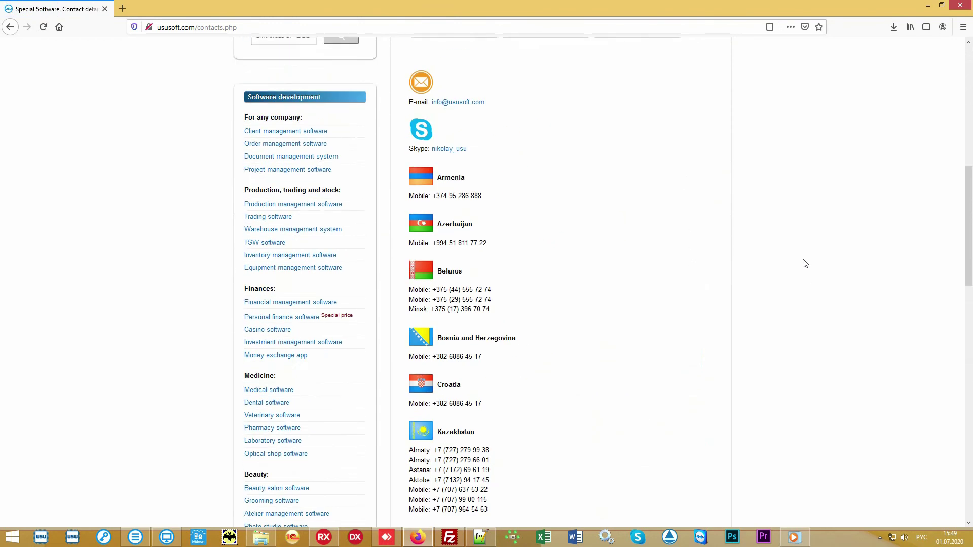
pyautogui.scroll(3, 804, 263)
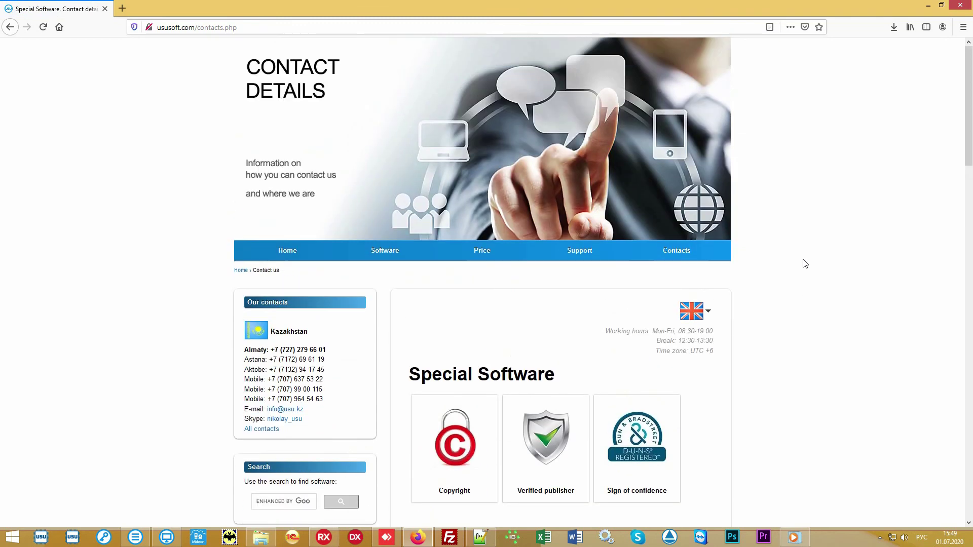